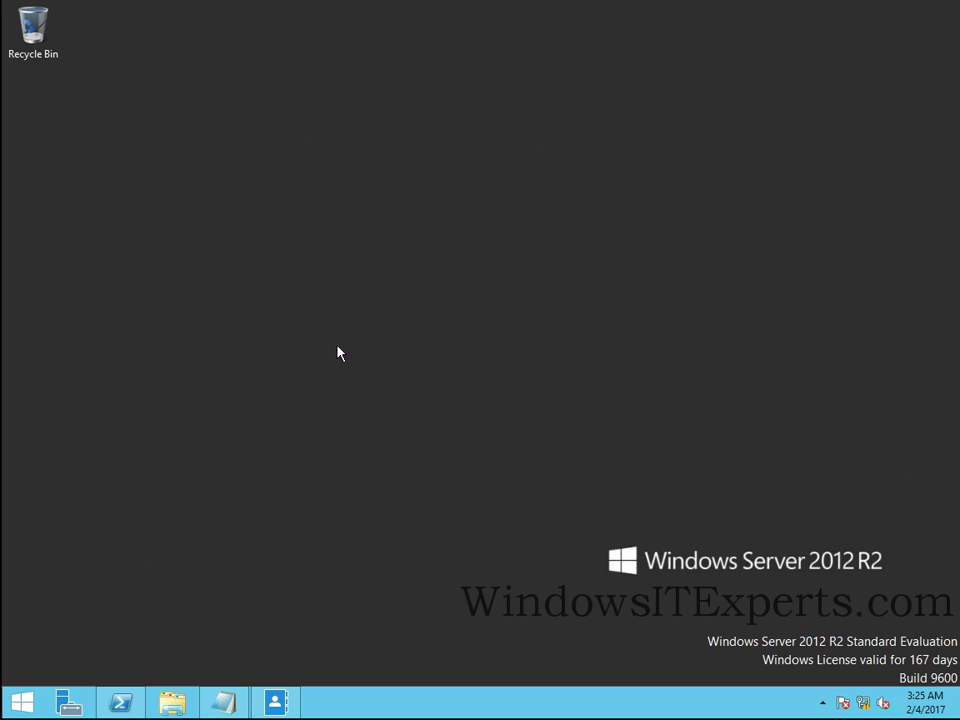
# - Launch Active Directory Users and Computers (dsa.msc) and select the Banglore\Desktops OU
pyautogui.press('super+r')
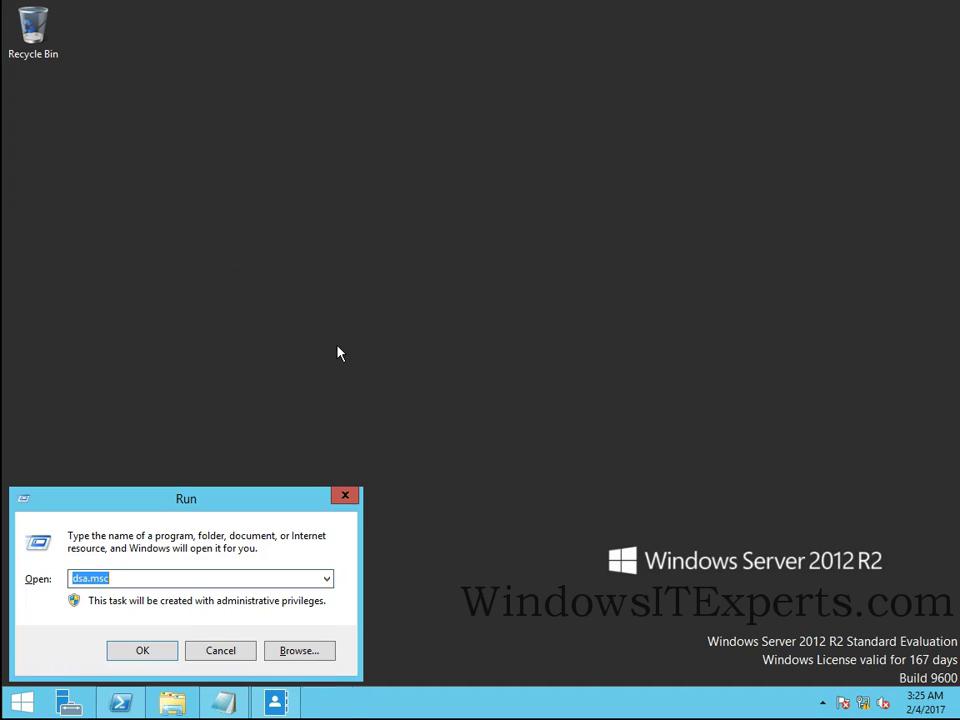
pyautogui.write('d')
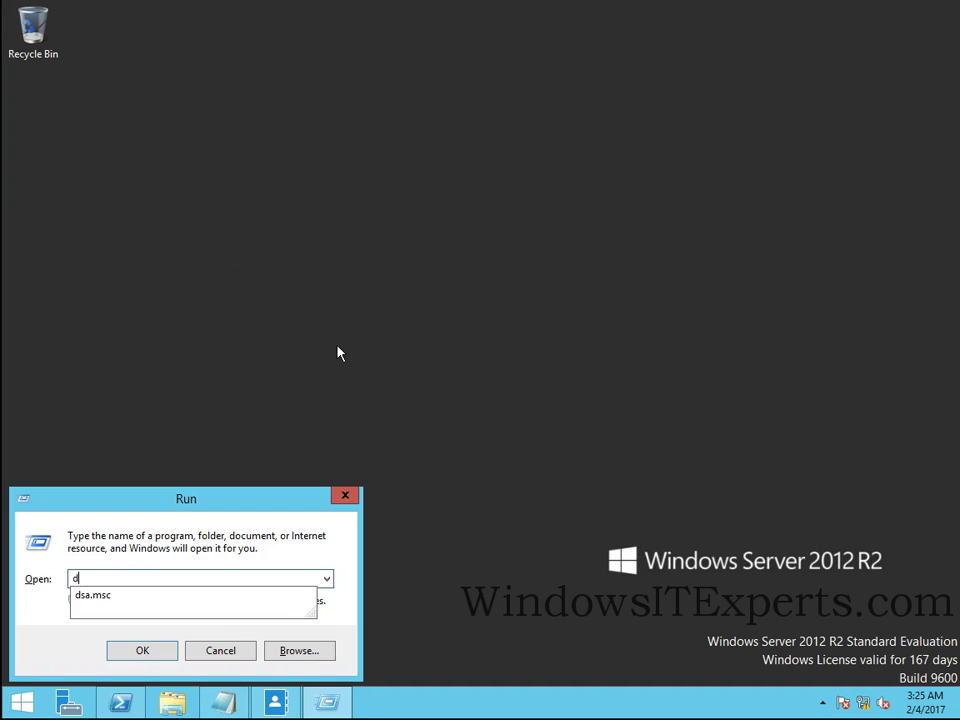
pyautogui.write('sa.msc')
pyautogui.press('Return')
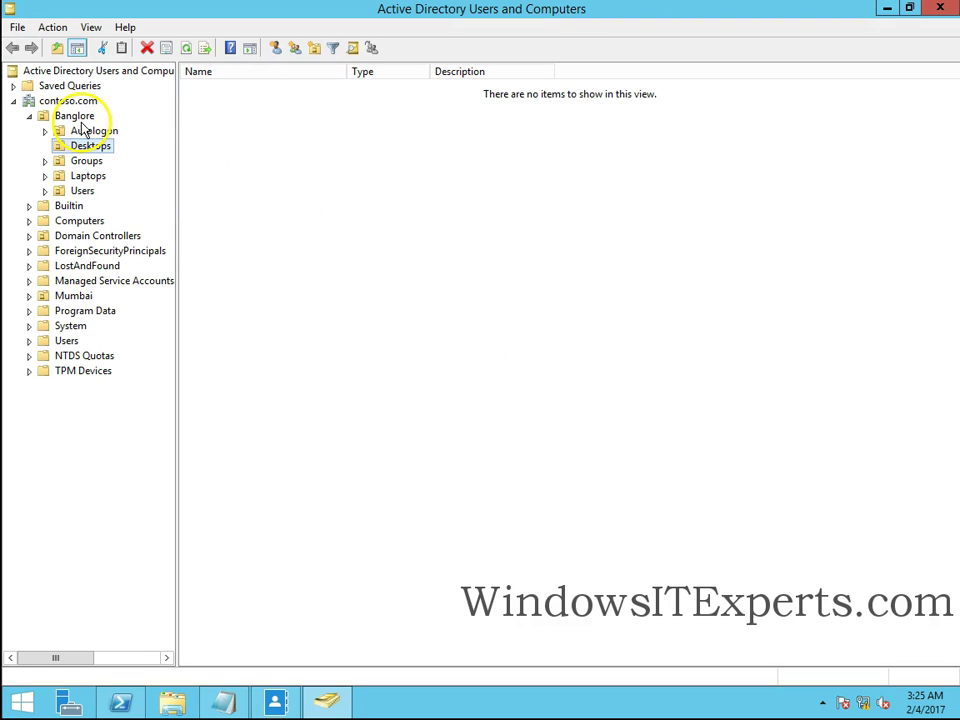
pyautogui.click(76, 115)
pyautogui.click(85, 146)
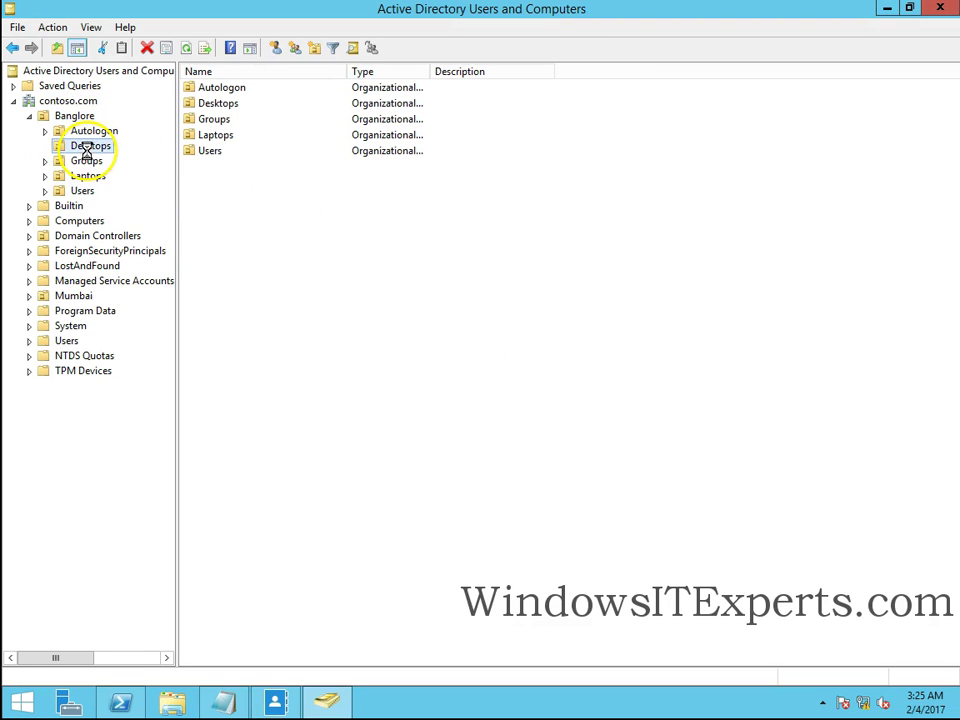
# - Create computer account Comp001 in Desktops, then launch Server Manager
pyautogui.rightClick(90, 146)
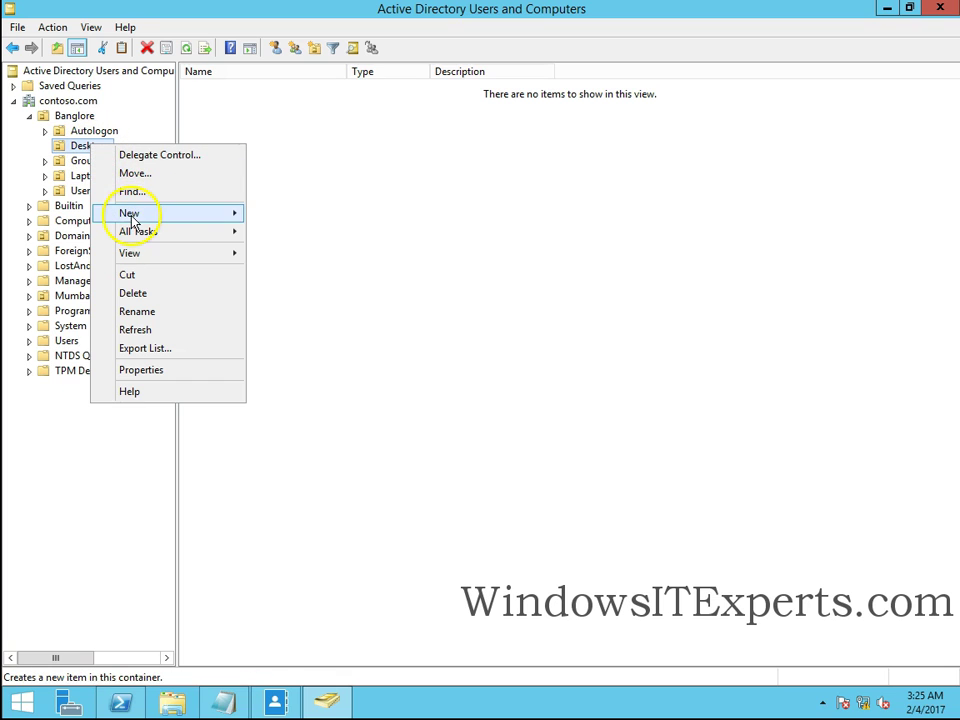
pyautogui.moveTo(170, 213)
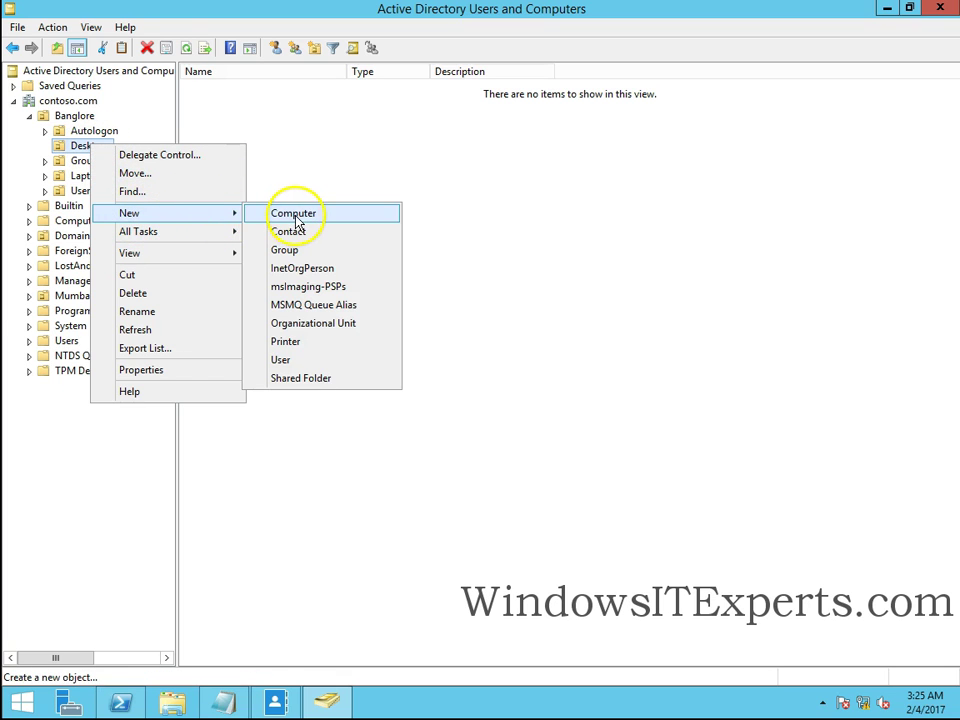
pyautogui.click(292, 216)
pyautogui.write('C')
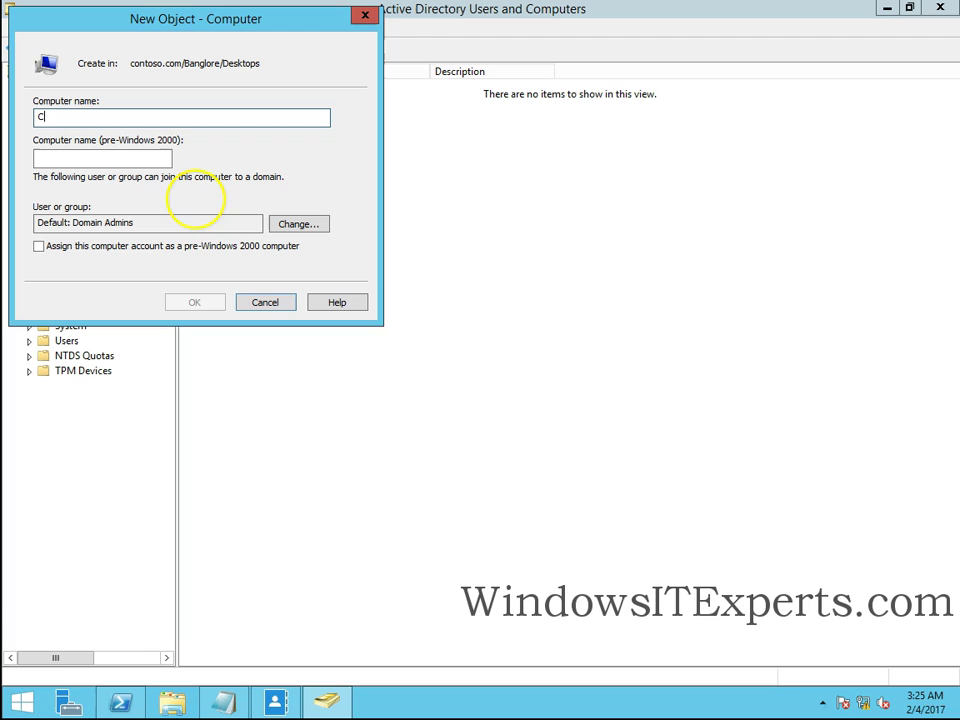
pyautogui.write('omp001')
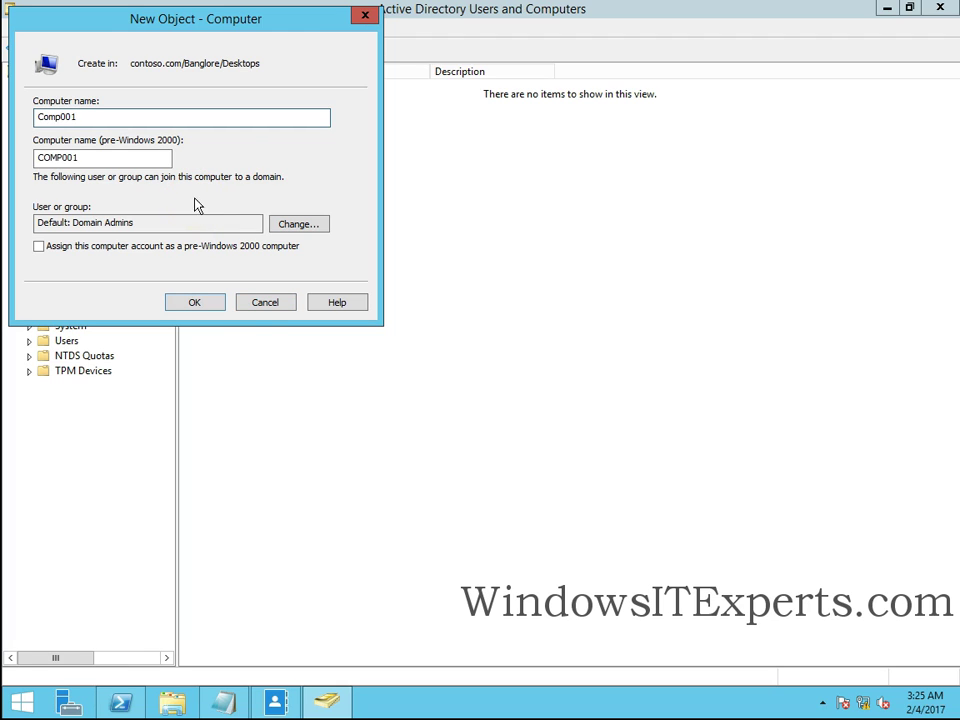
pyautogui.click(200, 302)
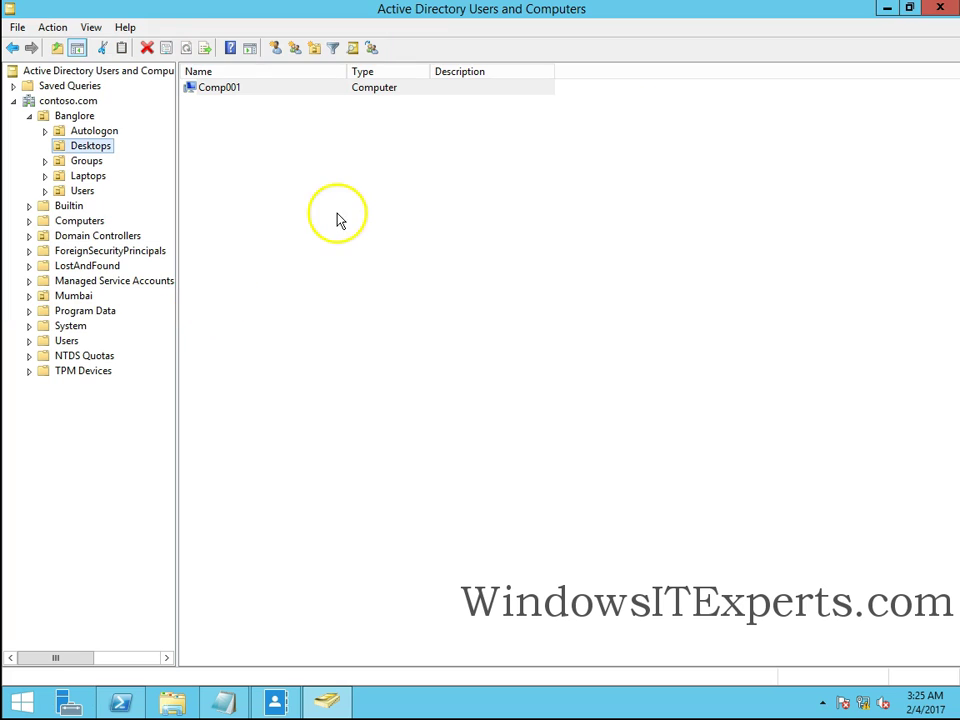
pyautogui.click(214, 89)
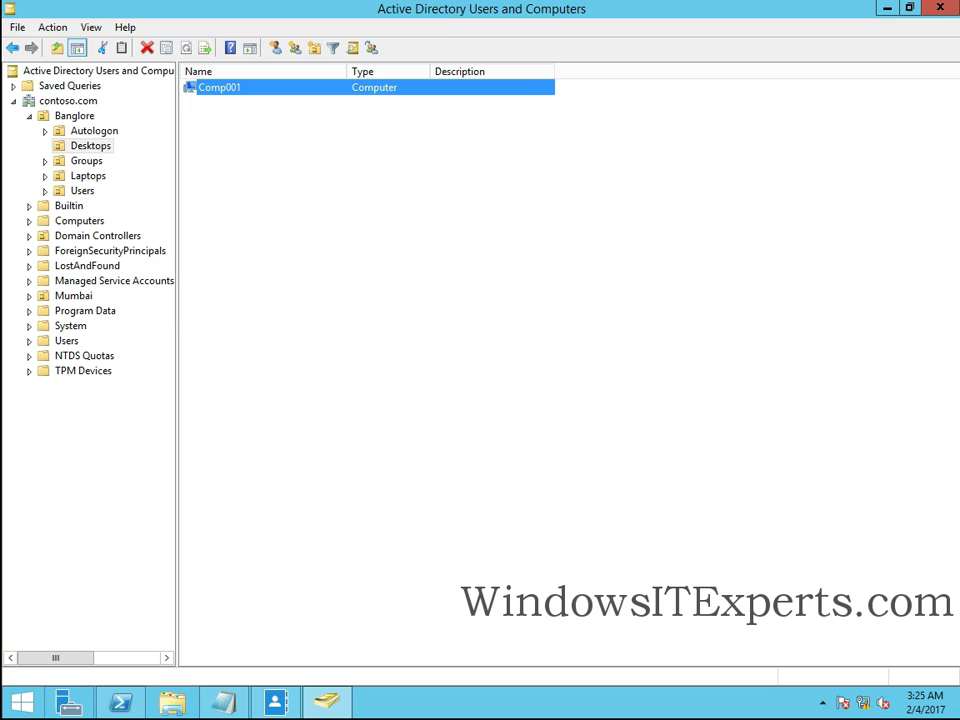
pyautogui.click(67, 706)
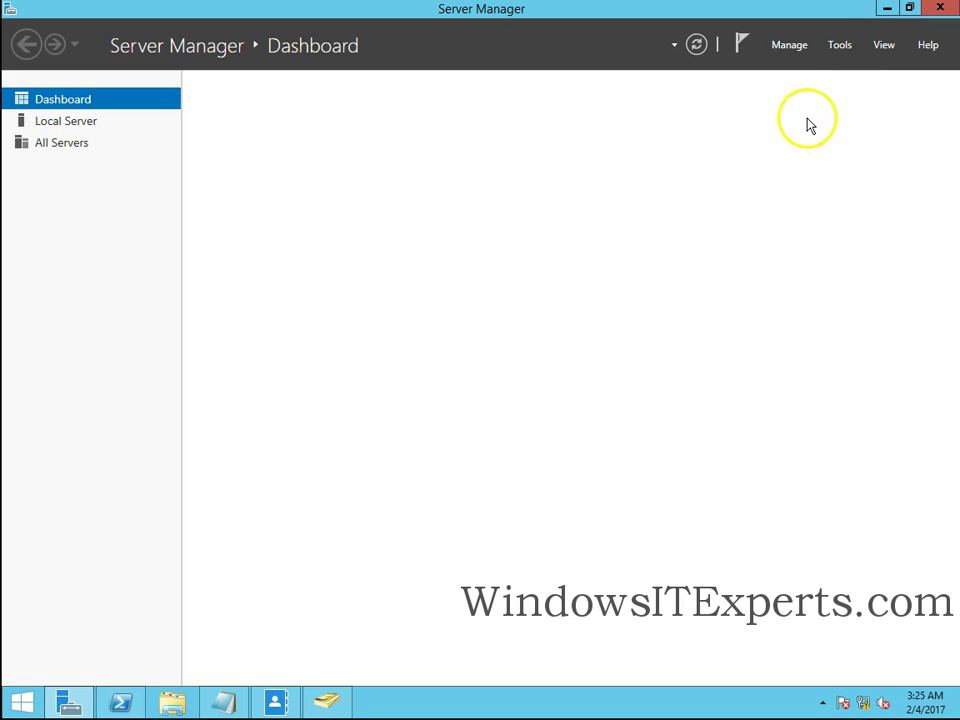
# - Launch Active Directory Administrative Center from Server Manager's Tools menu
pyautogui.click(841, 46)
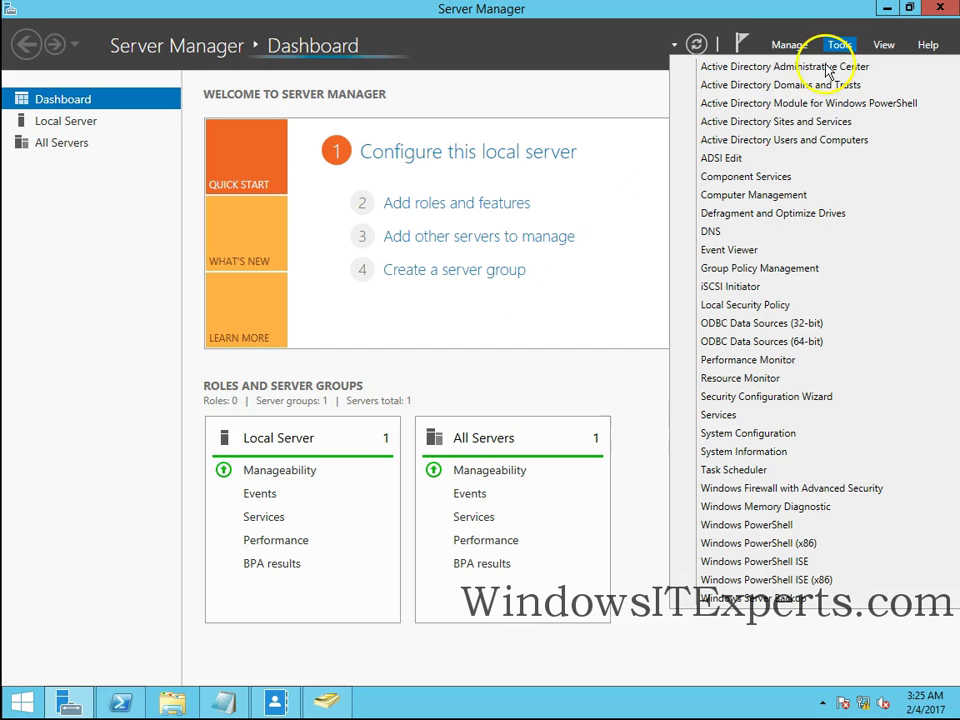
pyautogui.click(791, 72)
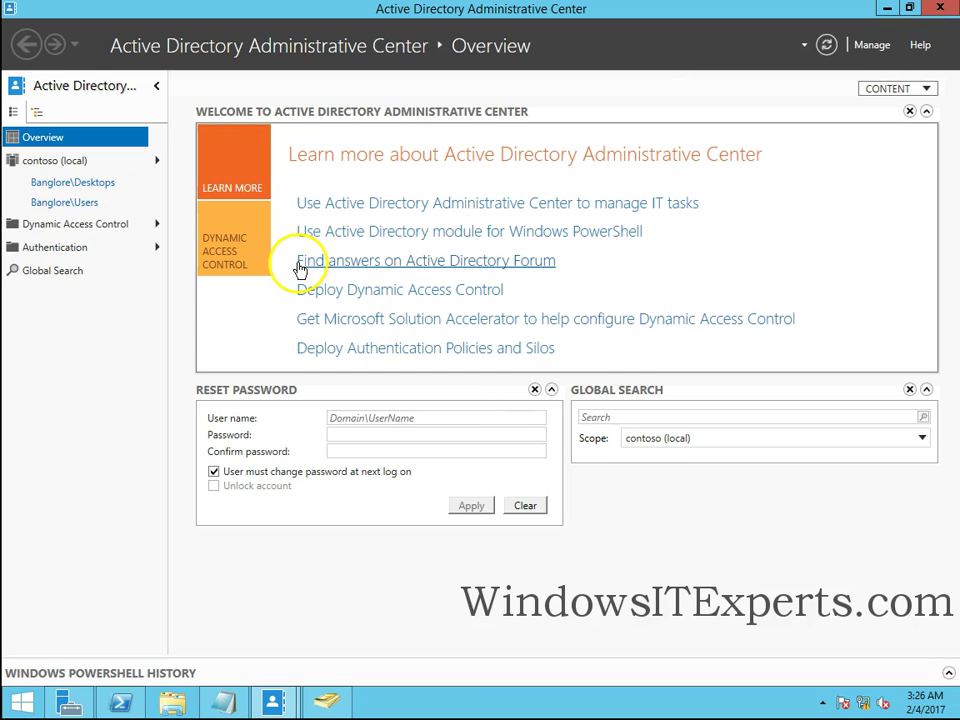
# - Browse to contoso > Banglore > Desktops and start a new computer account
pyautogui.click(53, 168)
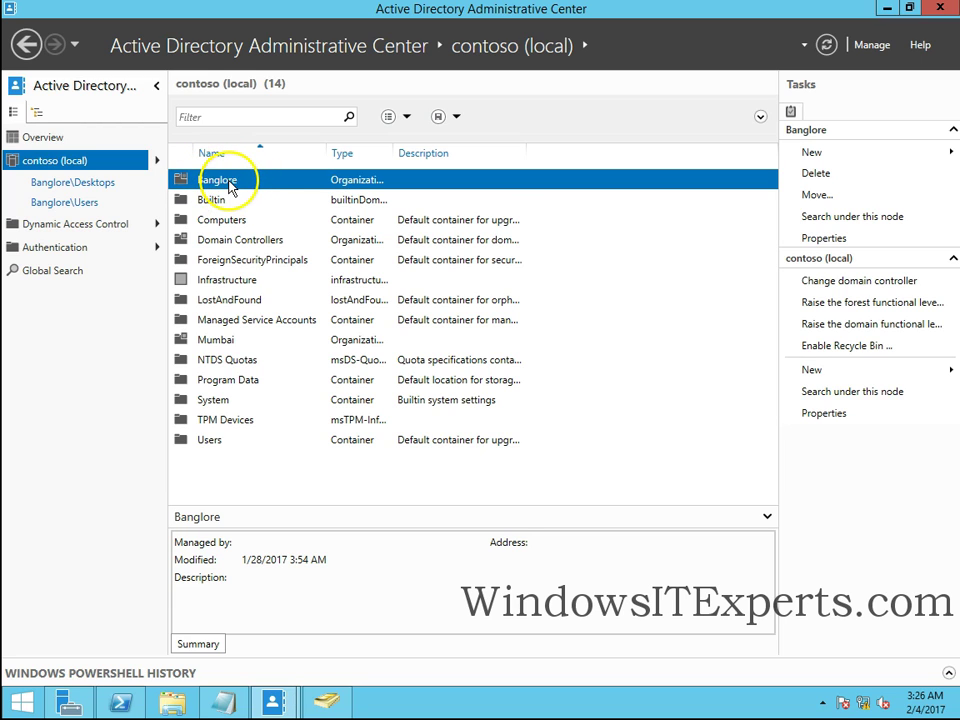
pyautogui.doubleClick(229, 187)
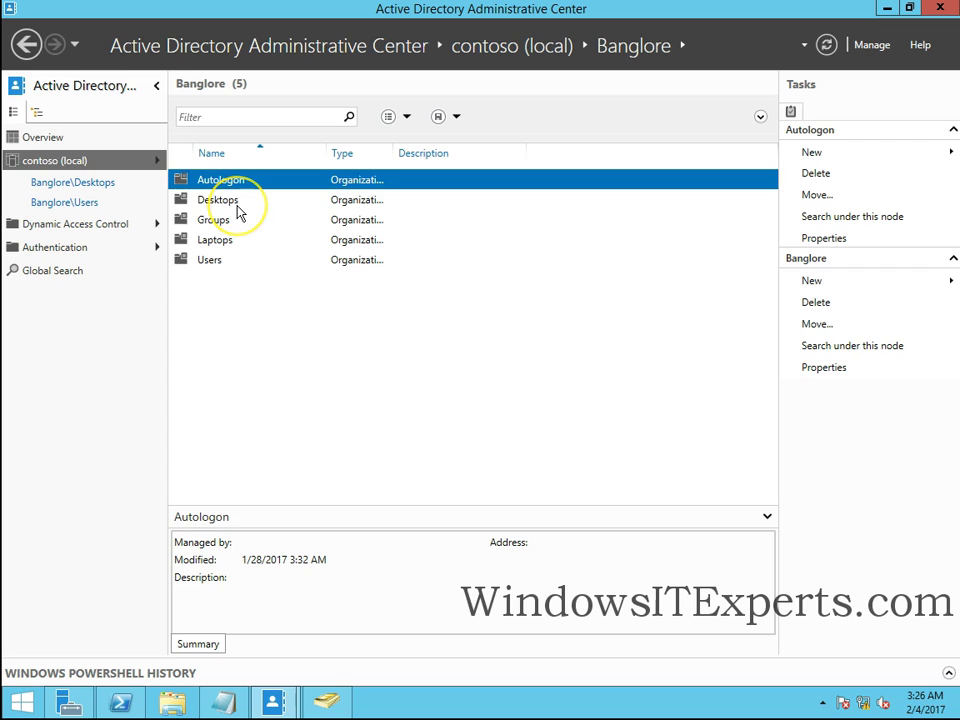
pyautogui.doubleClick(238, 210)
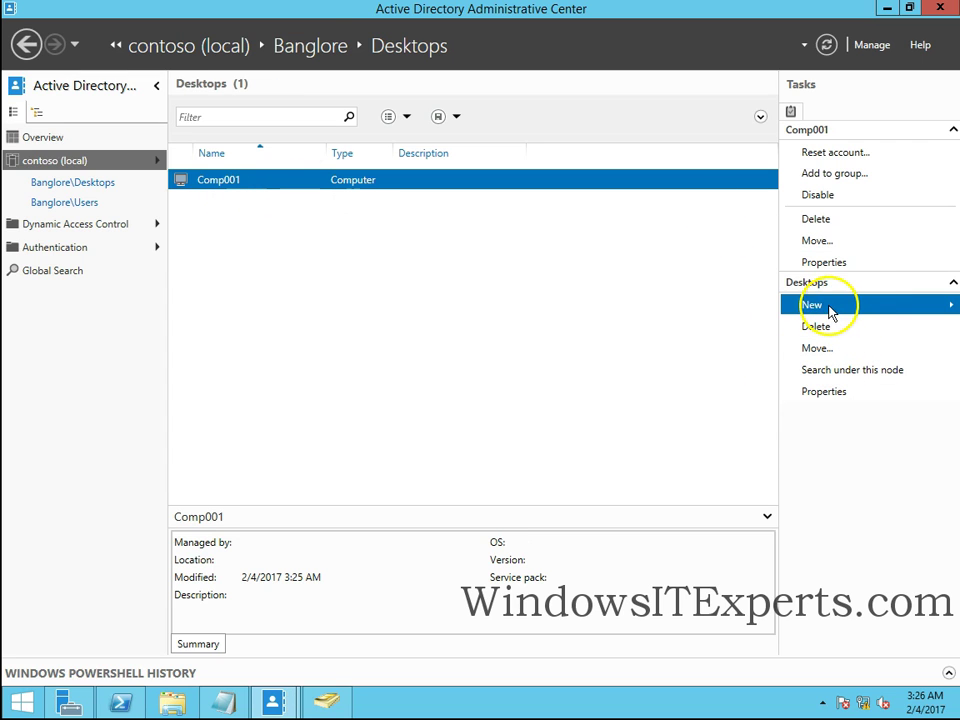
pyautogui.click(855, 310)
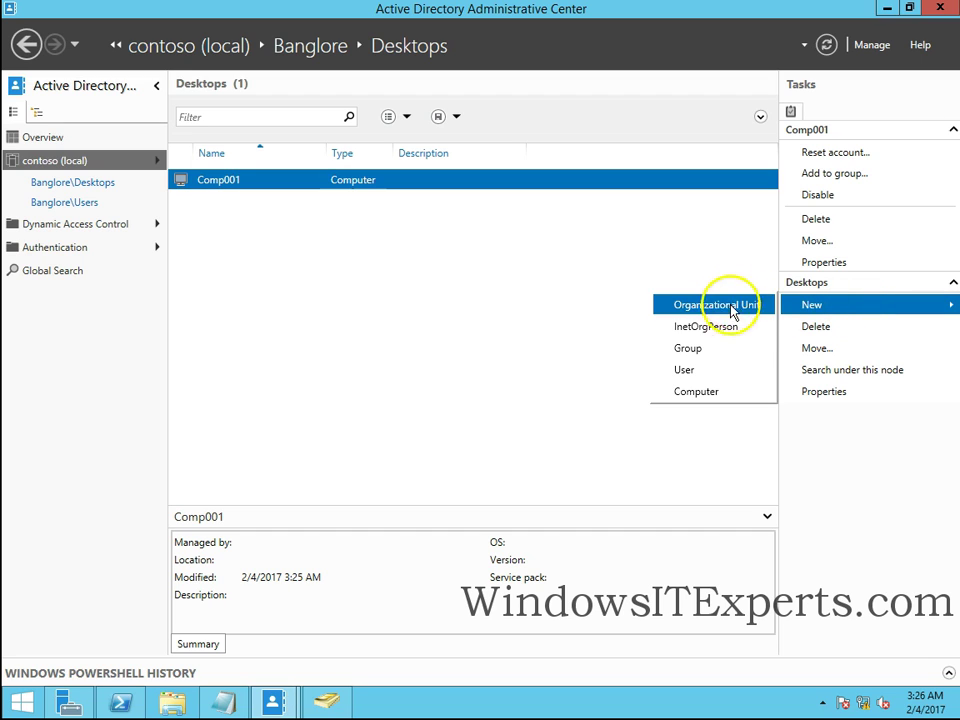
pyautogui.click(700, 398)
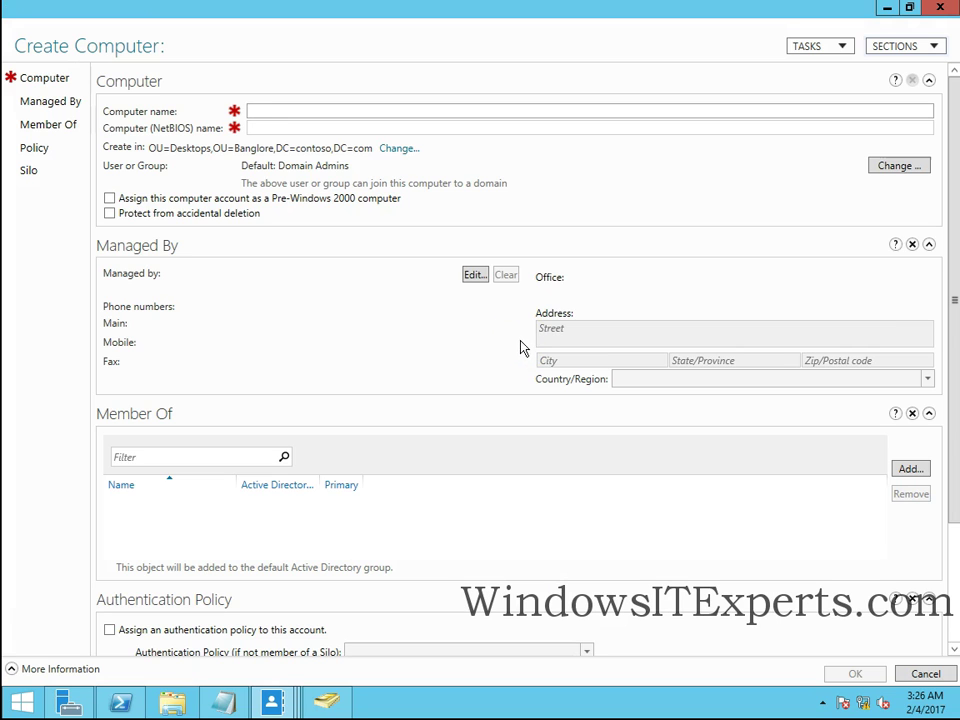
# - Submit computer Comp002 with no group membership; it fails as an existing account
pyautogui.click(292, 109)
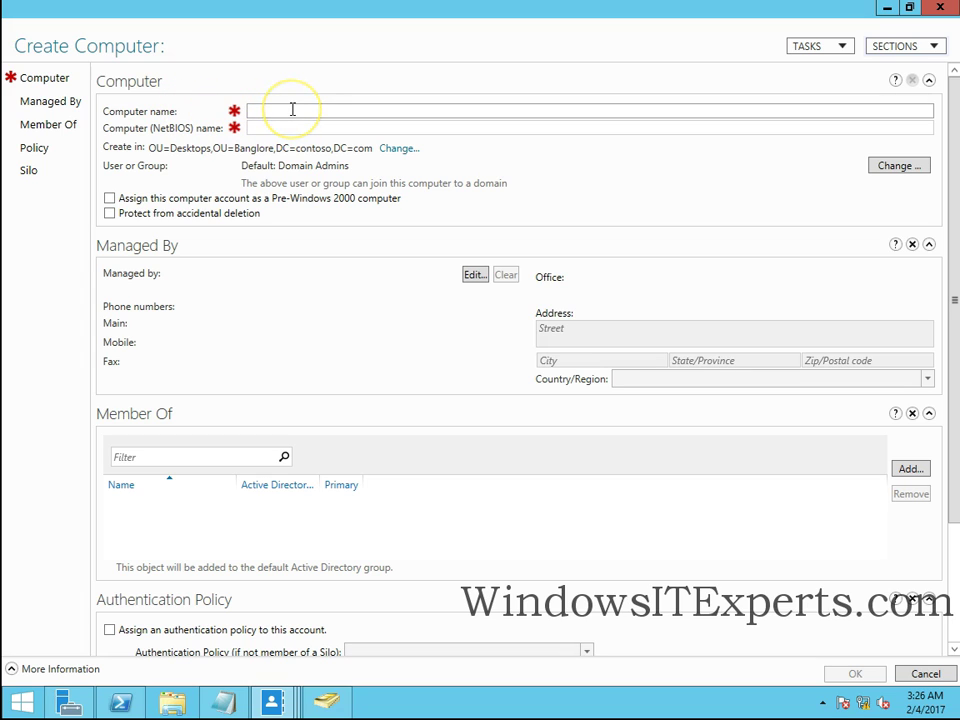
pyautogui.write('Comp002')
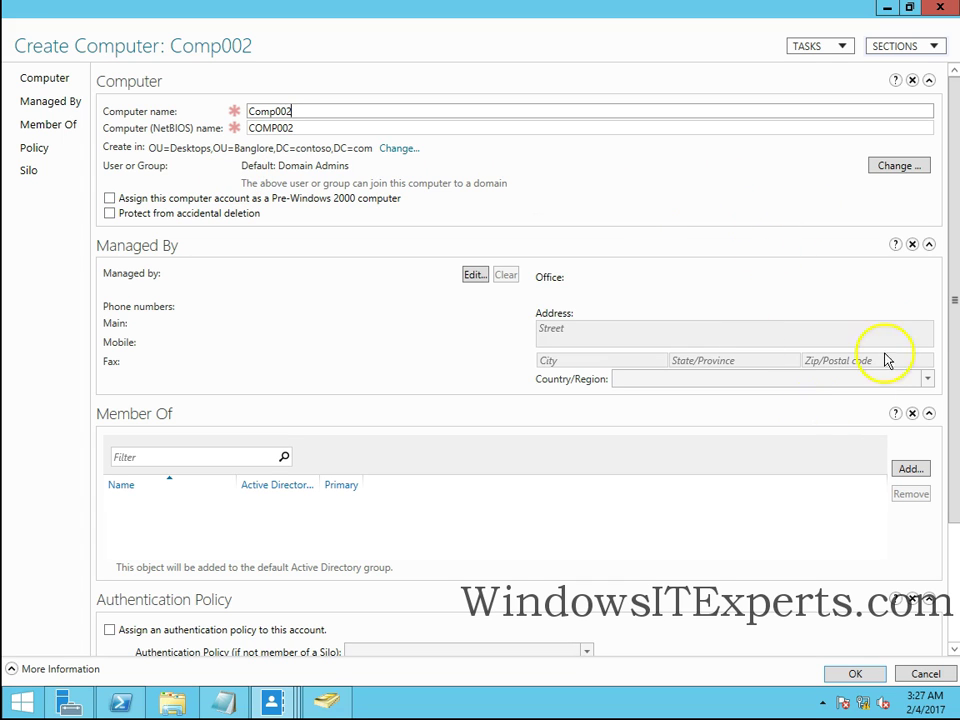
pyautogui.moveTo(955, 430); pyautogui.dragTo(955, 432)
pyautogui.scroll(-3, 870, 440)
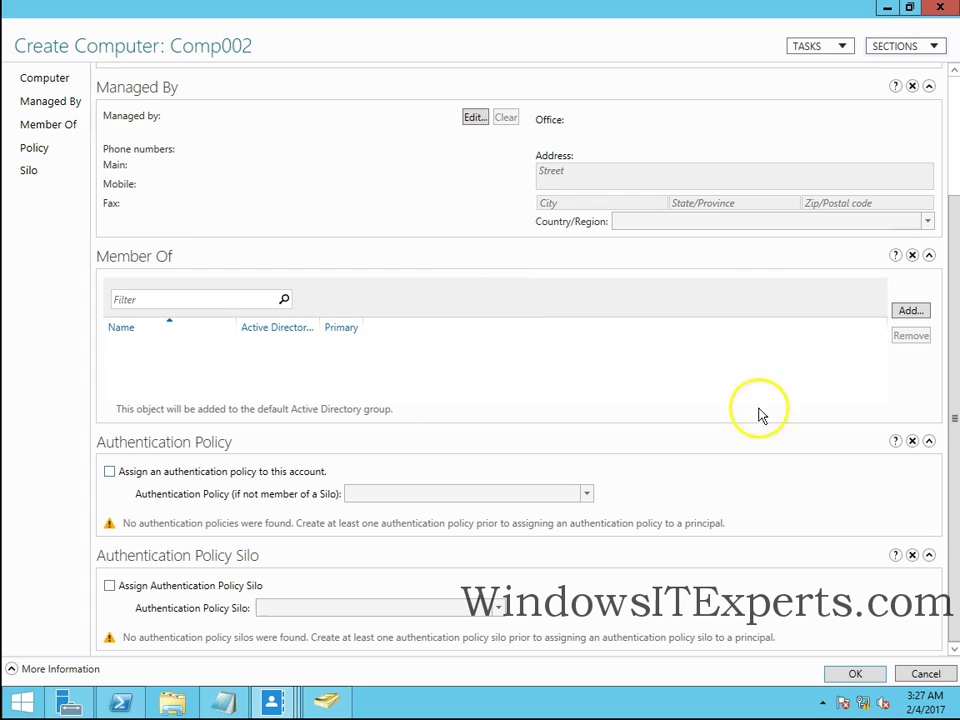
pyautogui.click(910, 311)
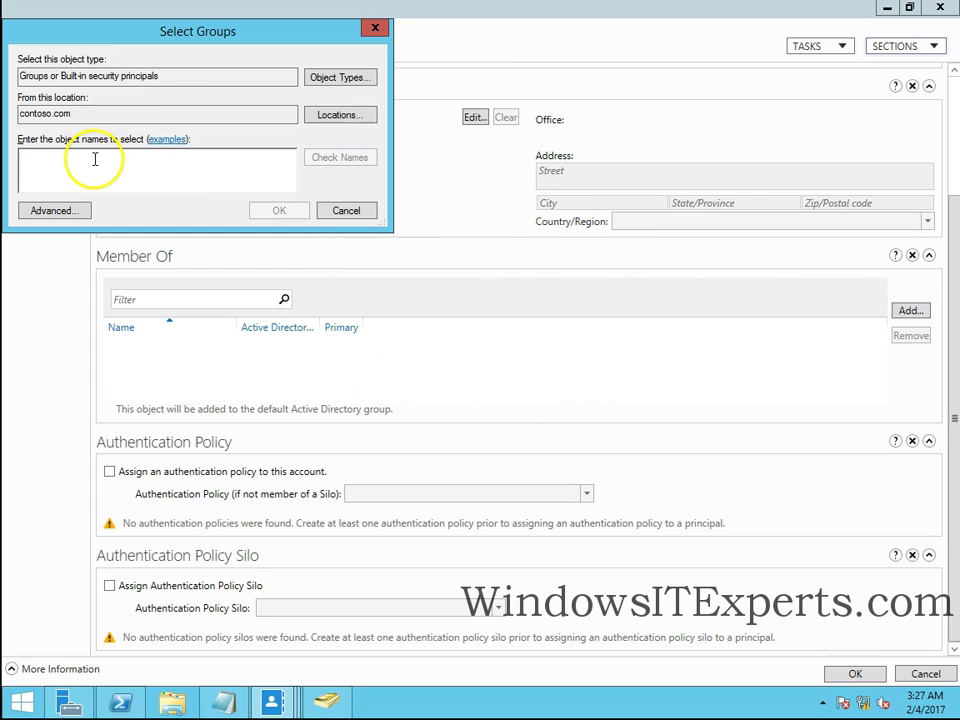
pyautogui.click(346, 211)
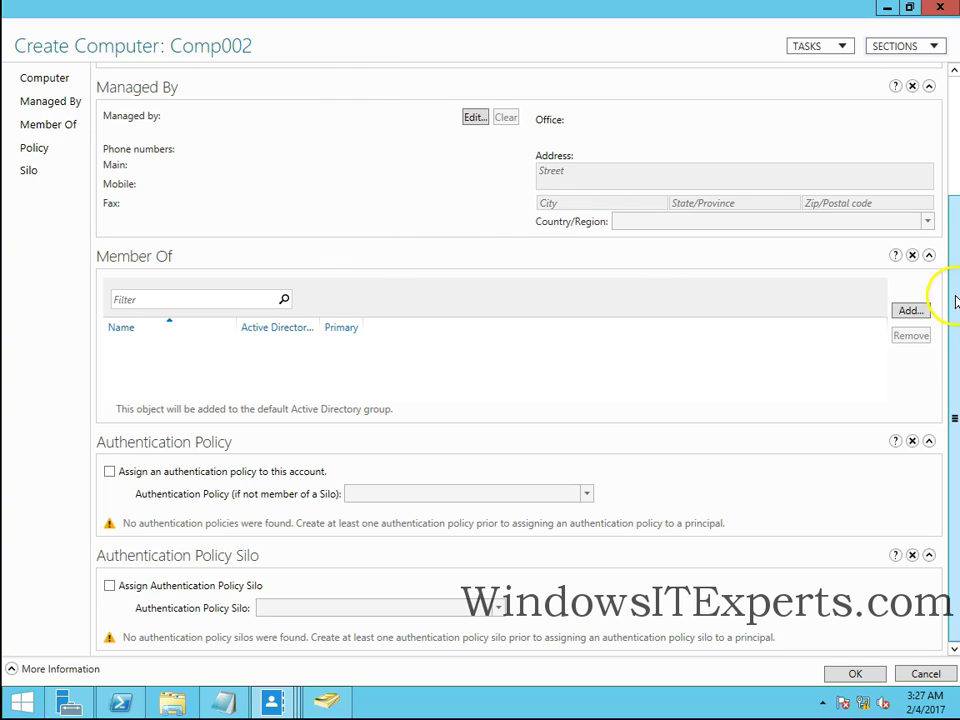
pyautogui.click(862, 675)
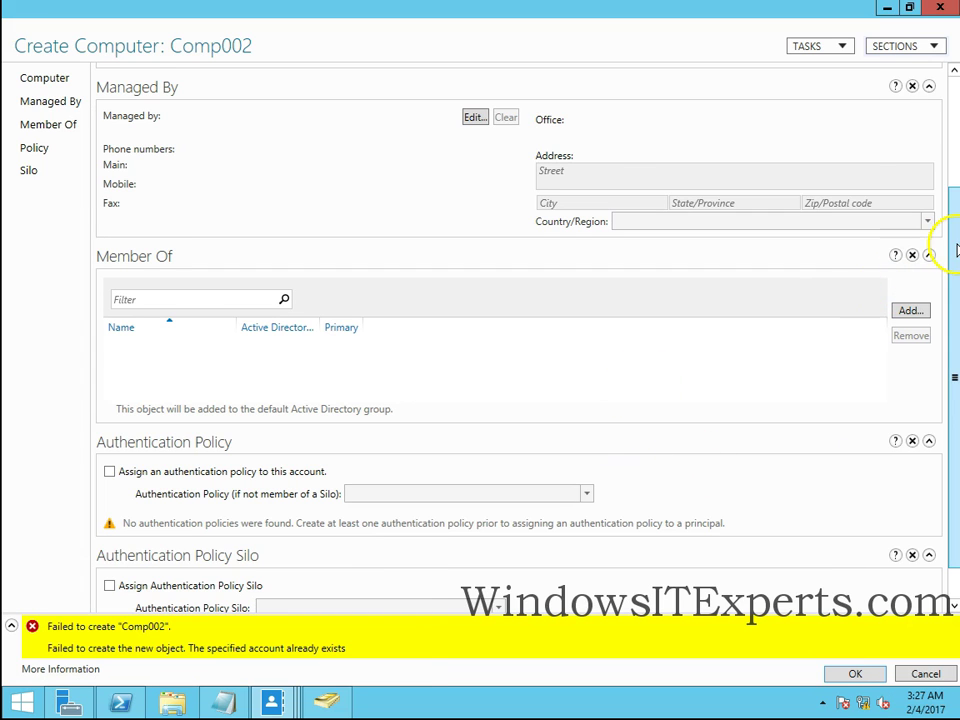
# - Change the computer name from Comp002 to Comp003 and create the account
pyautogui.click(957, 130)
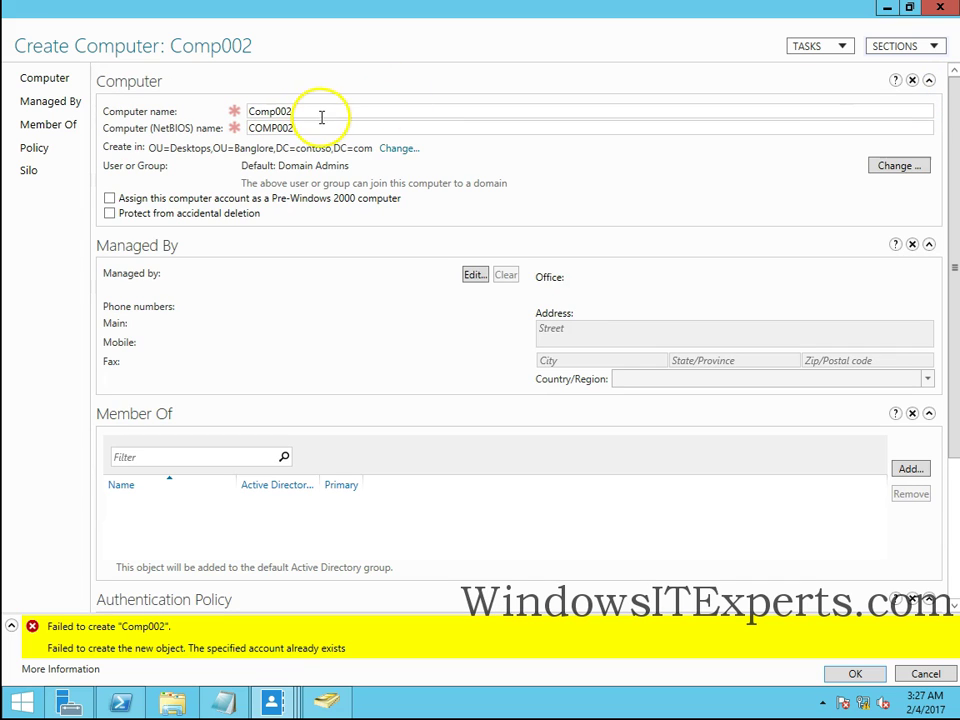
pyautogui.press('BackSpace')
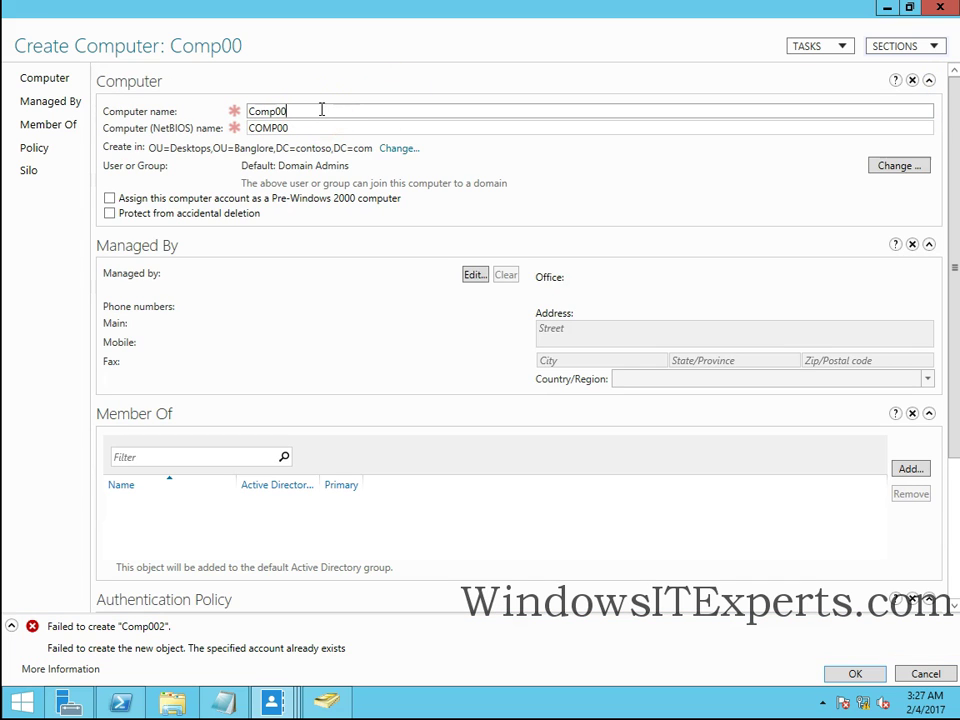
pyautogui.write('3')
pyautogui.scroll(-1, 545, 360)
pyautogui.scroll(-2, 549, 364)
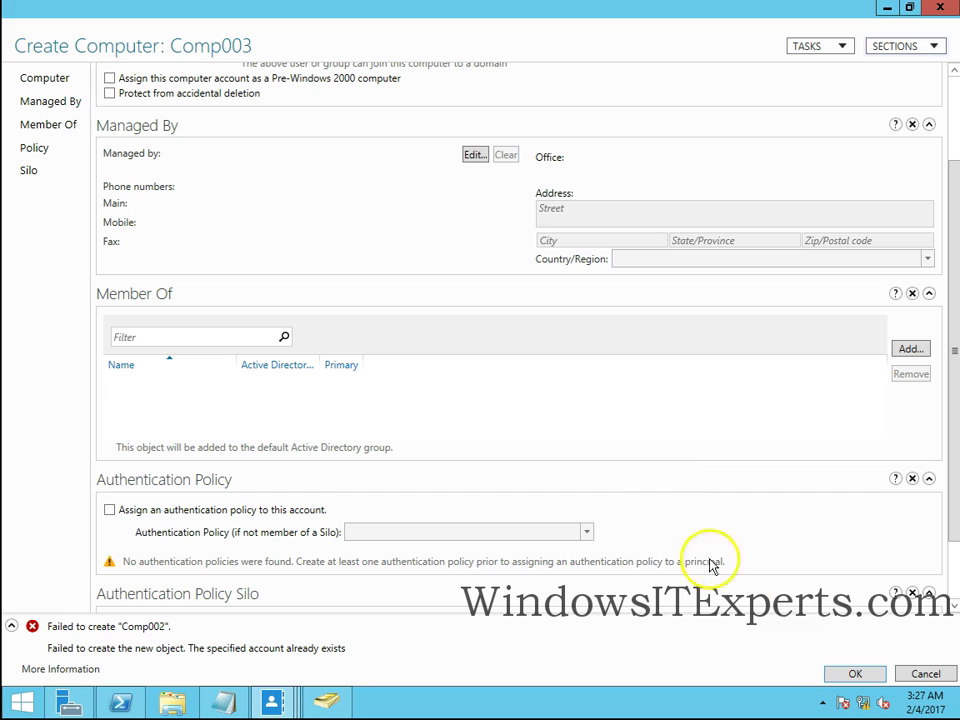
pyautogui.click(848, 673)
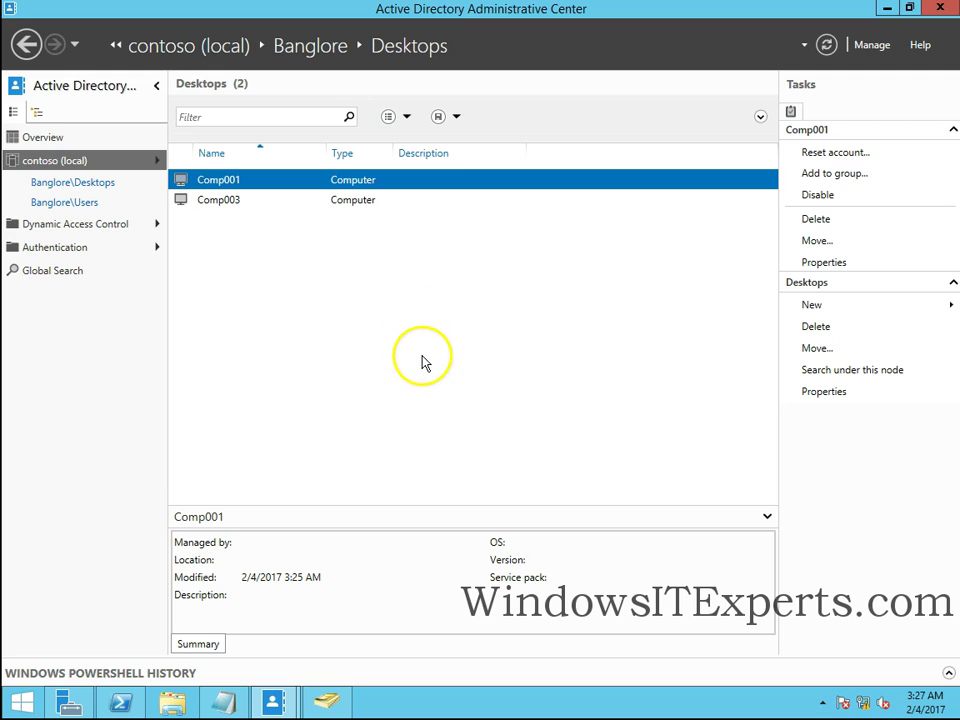
# - Select Comp003 and view its New-ADComputer commands in the PowerShell History pane
pyautogui.click(285, 199)
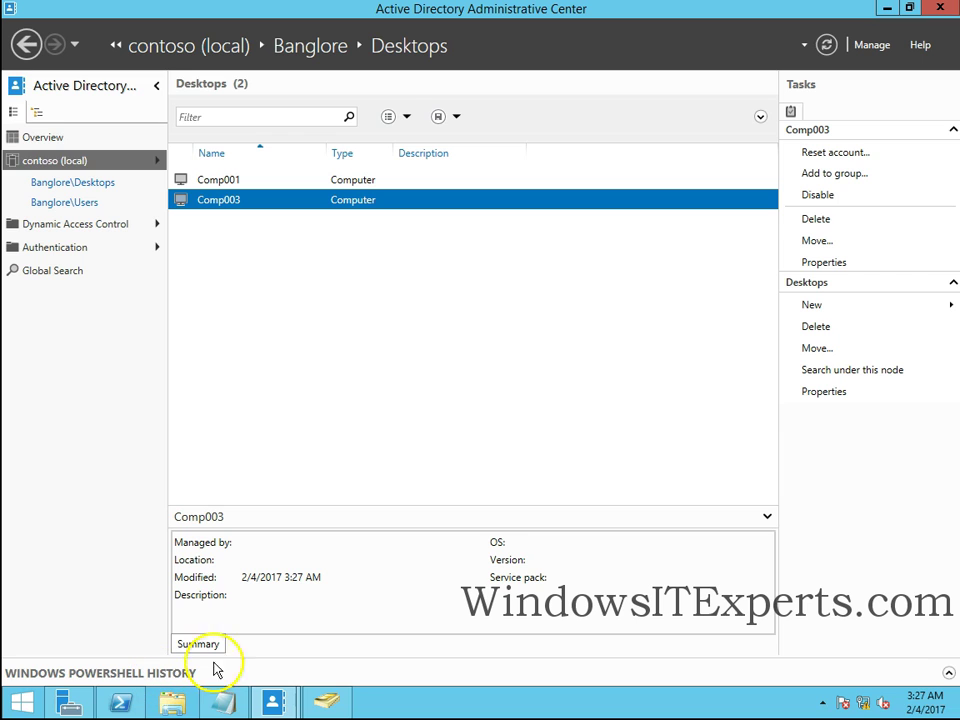
pyautogui.click(80, 674)
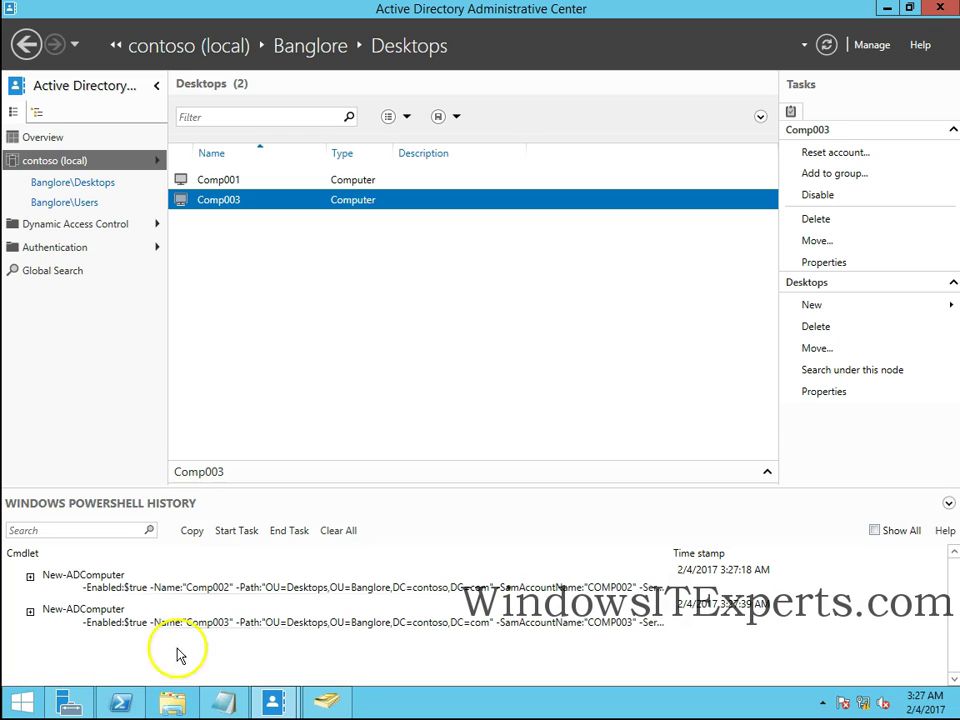
pyautogui.click(100, 582)
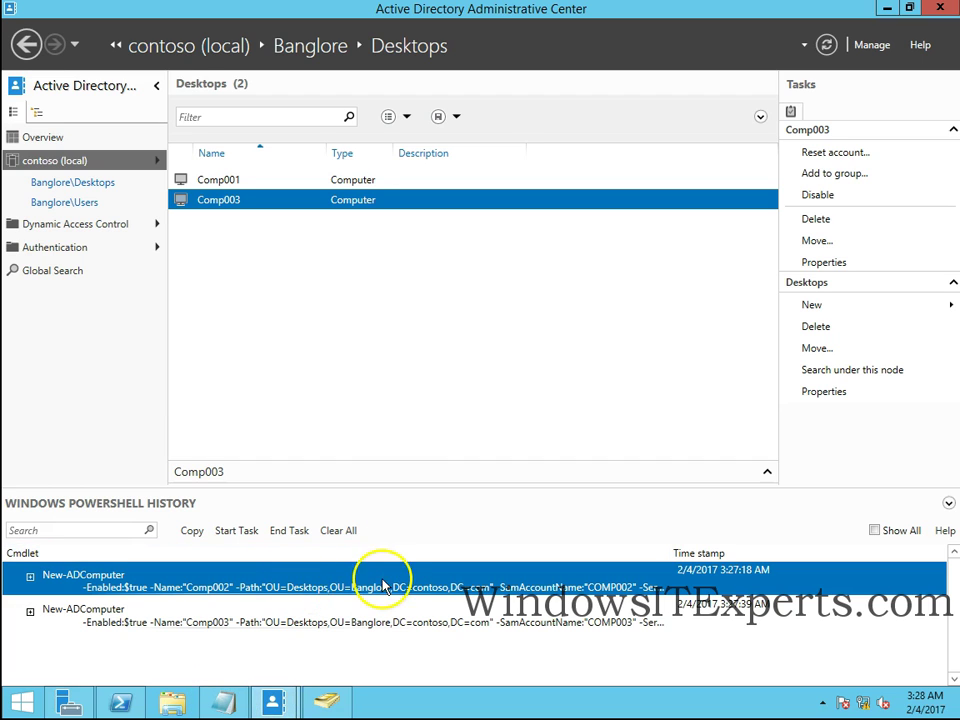
# - Review the dsadd command in Notepad, highlighting 'computer' and the Contoso-Workstation name
pyautogui.click(228, 706)
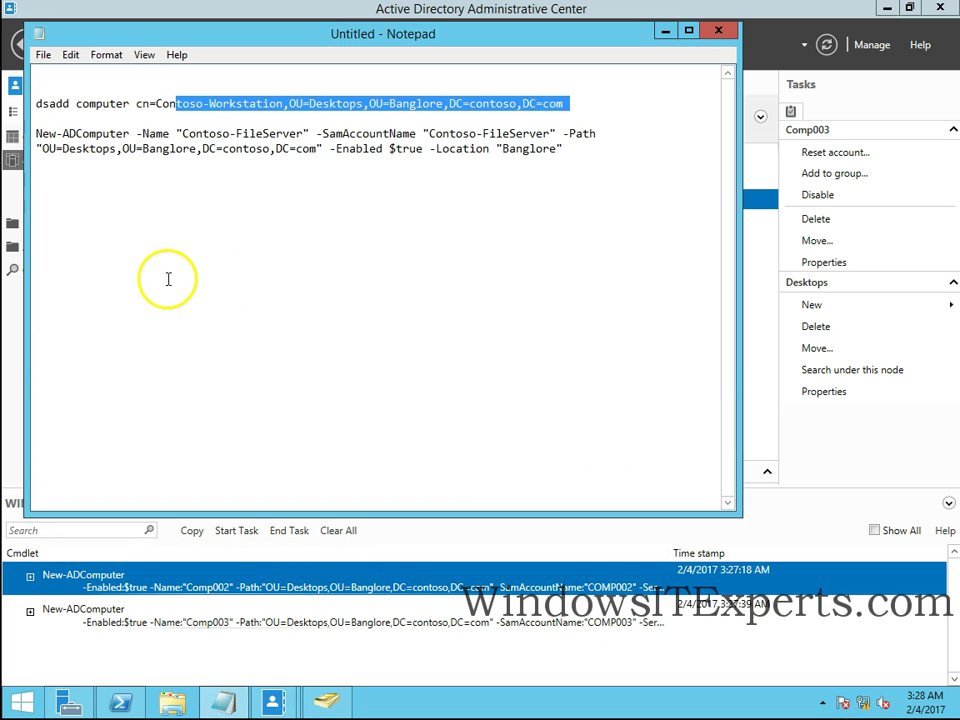
pyautogui.click(90, 103)
pyautogui.moveTo(37, 103); pyautogui.dragTo(564, 108)
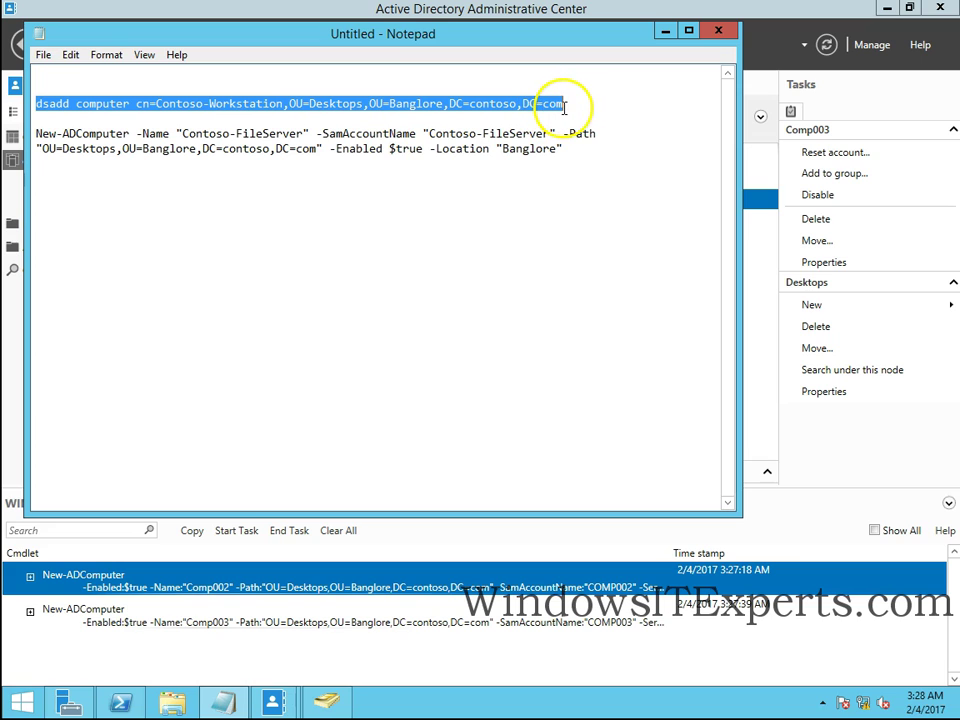
pyautogui.click(118, 100)
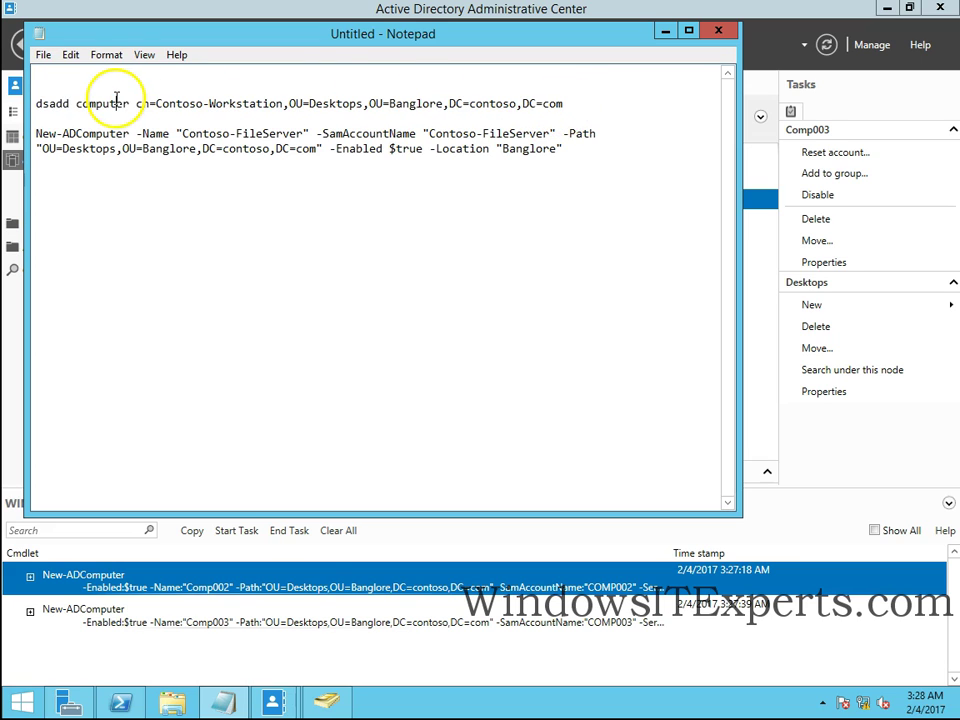
pyautogui.moveTo(55, 104); pyautogui.dragTo(110, 104)
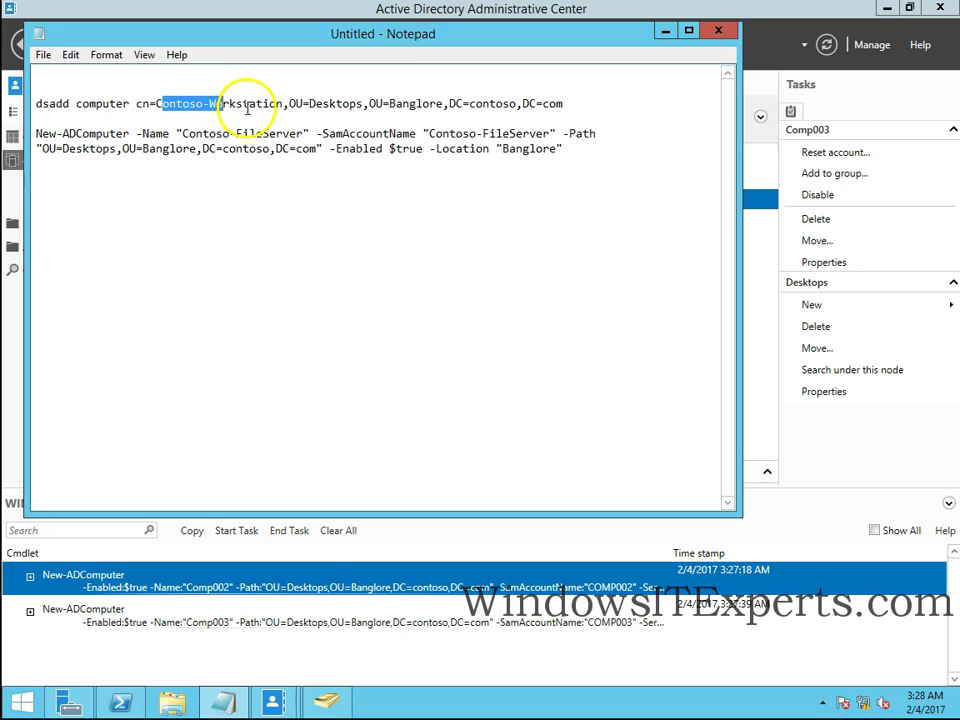
pyautogui.moveTo(250, 103); pyautogui.dragTo(300, 103)
# - Highlight the OU path, then select and copy the whole dsadd line
pyautogui.click(589, 98)
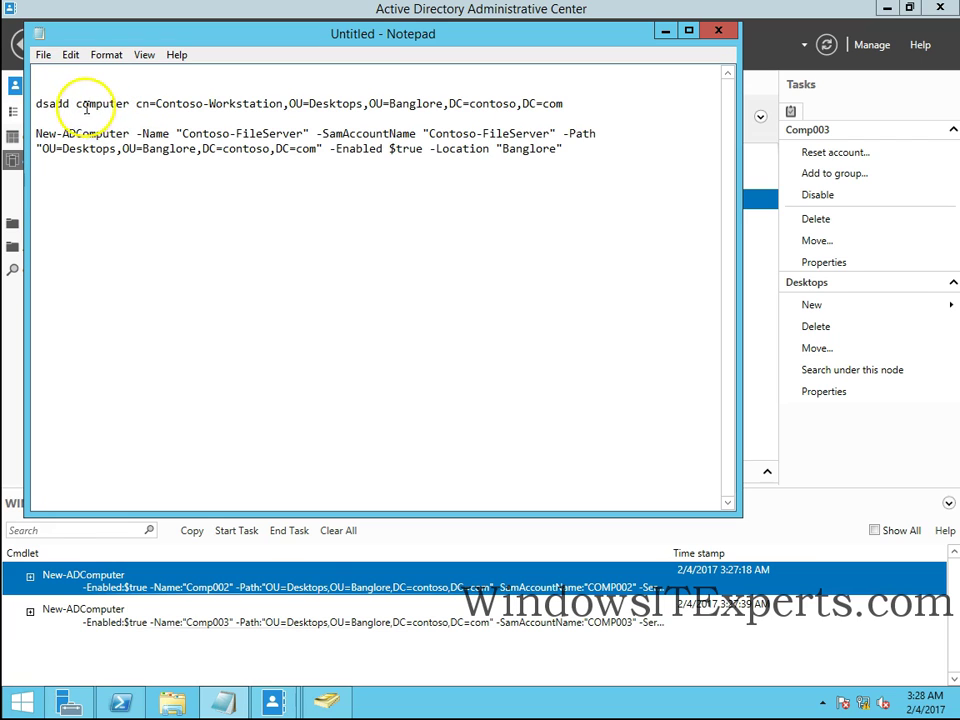
pyautogui.moveTo(90, 103); pyautogui.dragTo(284, 105)
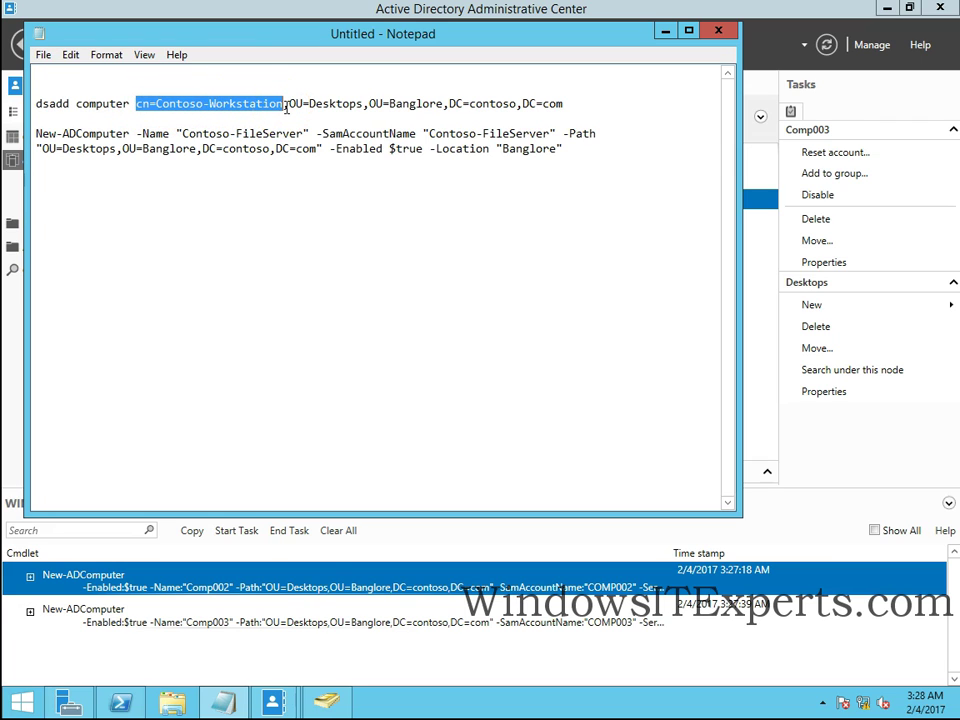
pyautogui.moveTo(290, 103)
pyautogui.mouseDown()
pyautogui.moveTo(600, 101)
pyautogui.moveTo(19, 104)
pyautogui.mouseUp()
pyautogui.press('super+c')
pyautogui.click(574, 103)
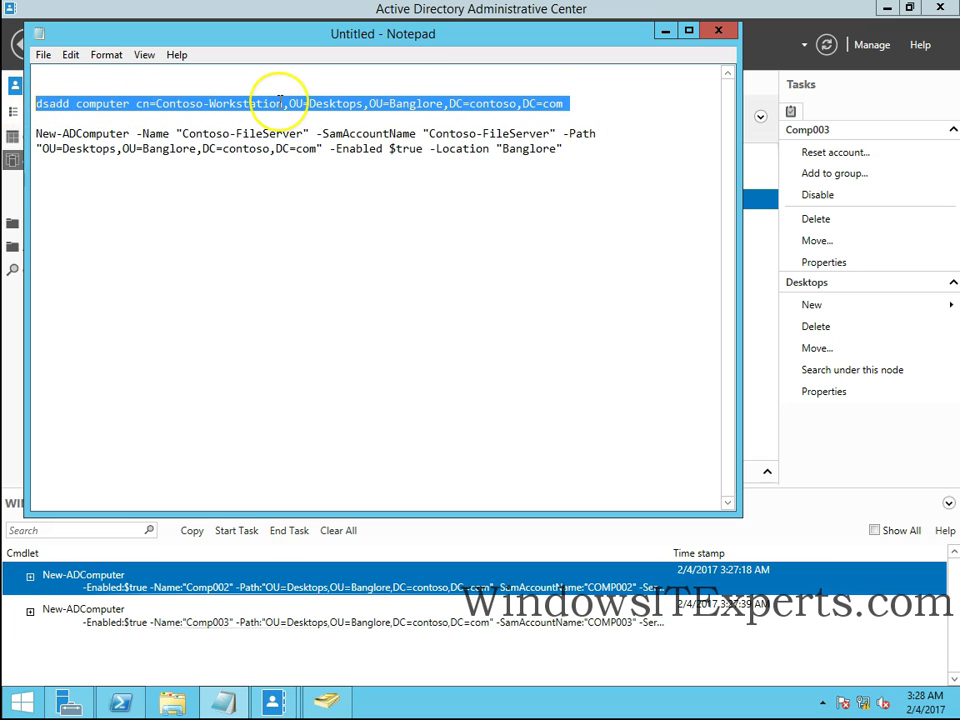
pyautogui.press('super+r')
# - Paste and run the dsadd command in Command Prompt to create Contoso-Workstation
pyautogui.write('cmd')
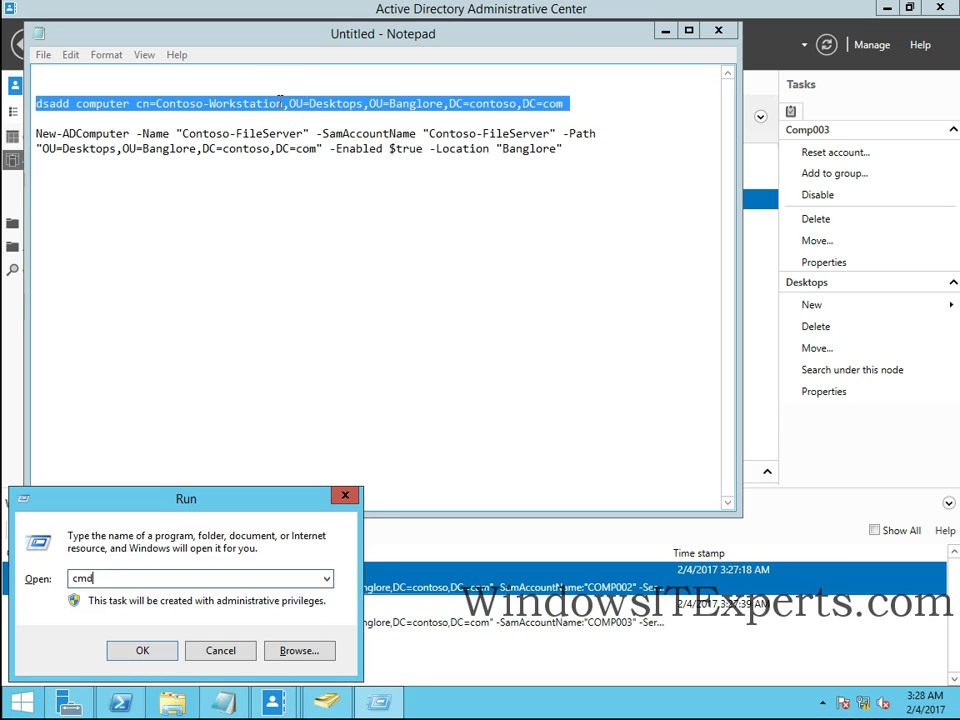
pyautogui.press('Return')
pyautogui.rightClick(155, 140)
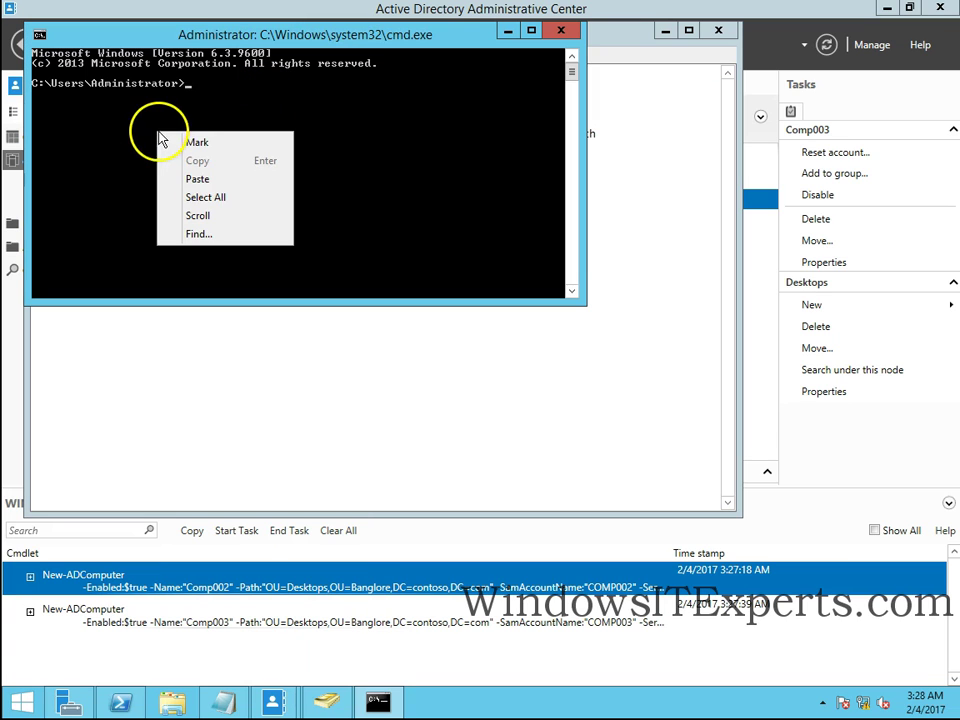
pyautogui.click(193, 177)
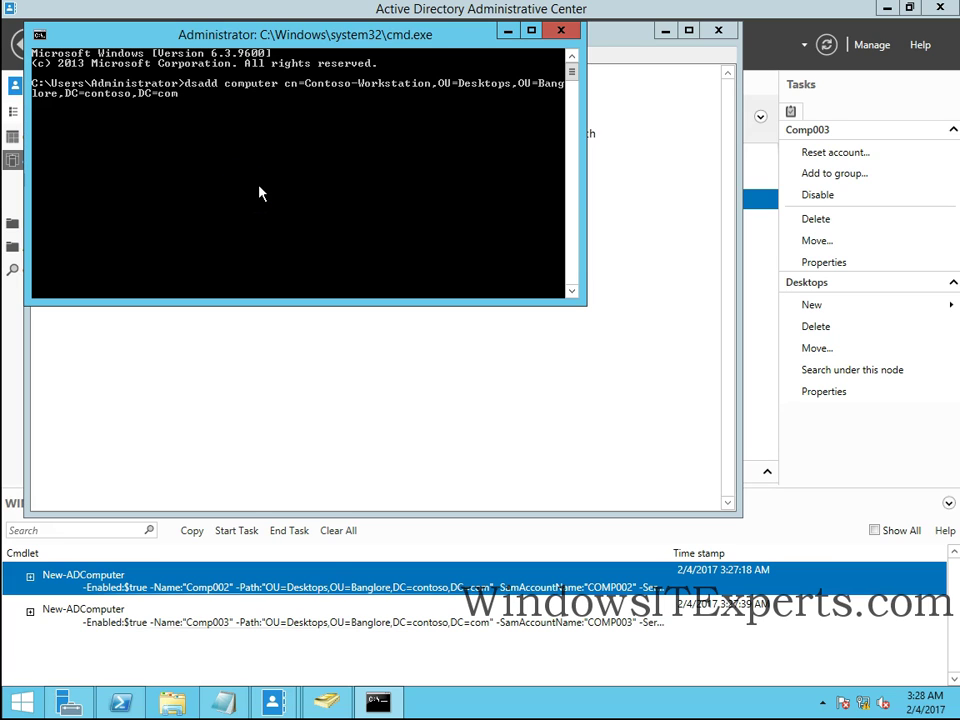
pyautogui.press('Return')
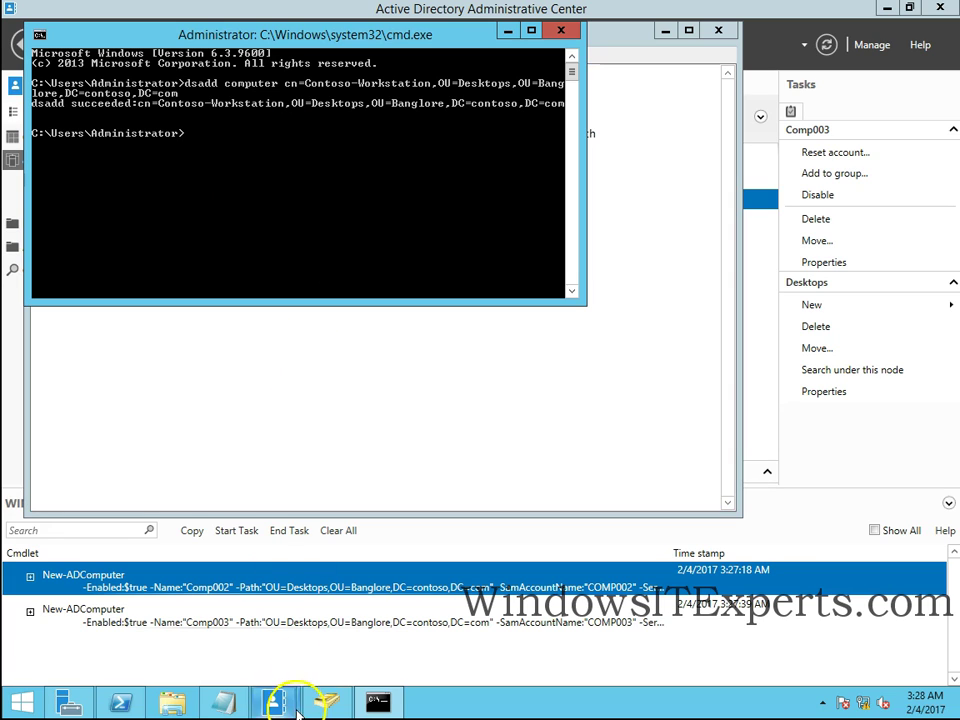
# - Refresh the Desktops OU in ADUC to confirm Contoso-Workstation appears
pyautogui.click(326, 701)
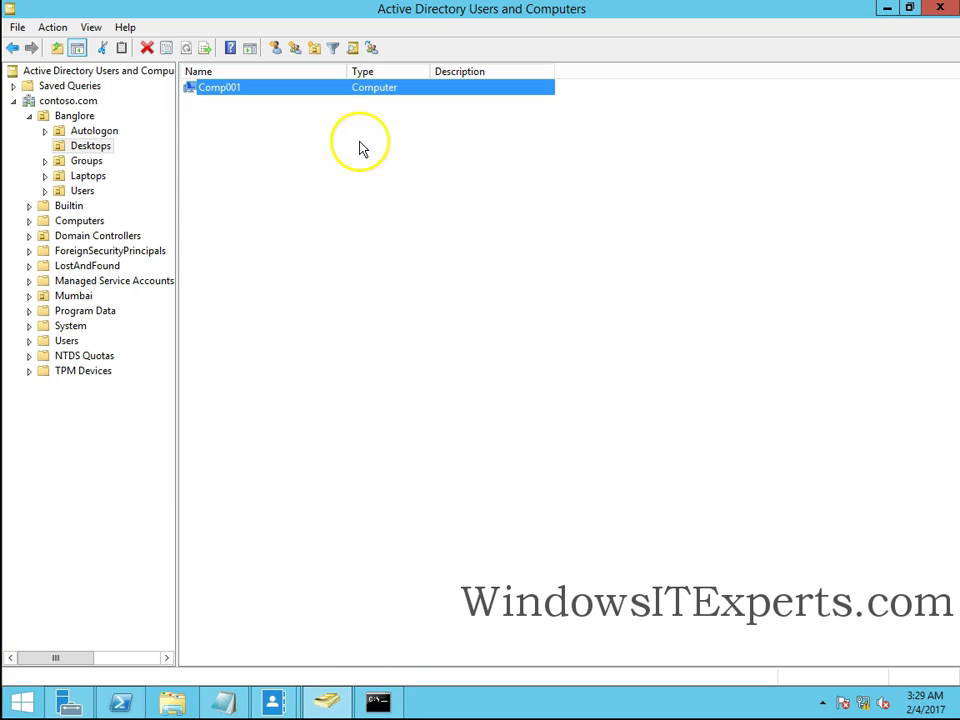
pyautogui.click(105, 148)
pyautogui.click(186, 47)
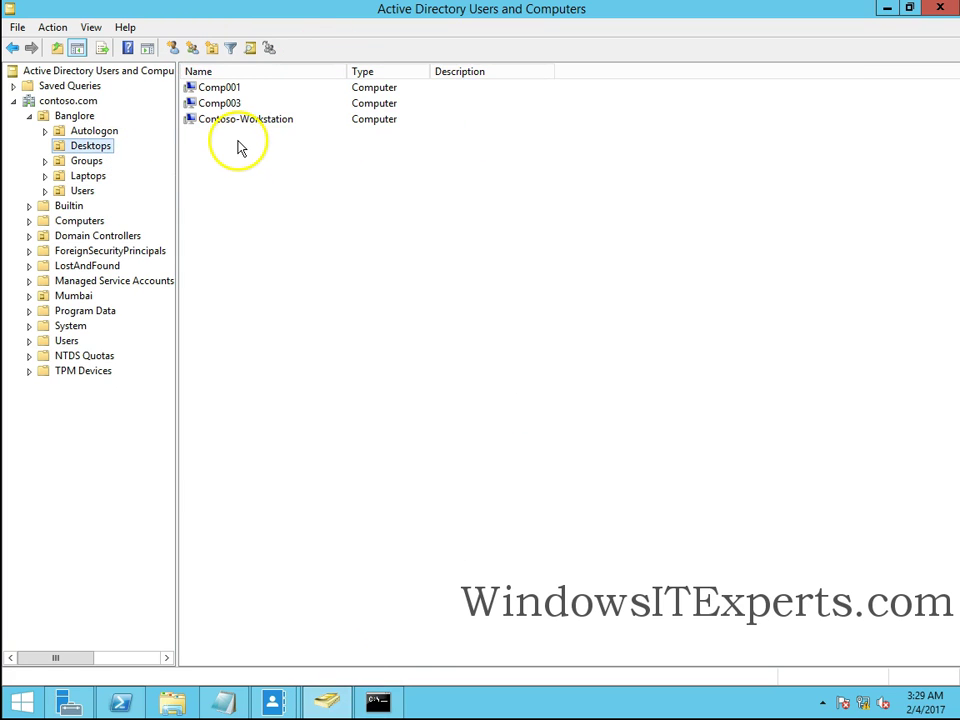
pyautogui.click(200, 120)
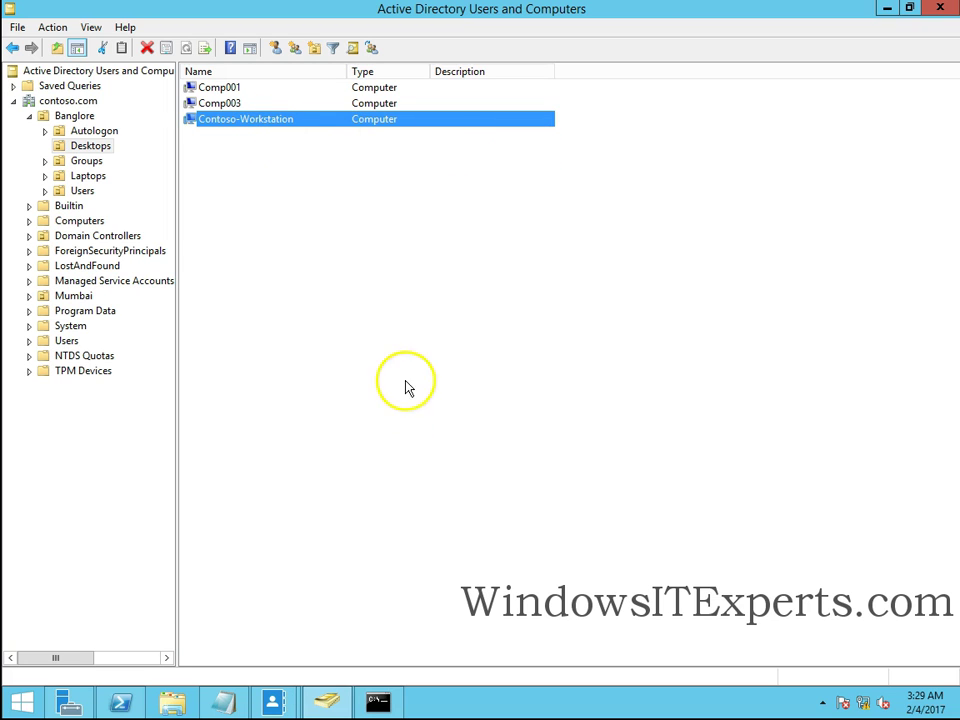
pyautogui.click(229, 708)
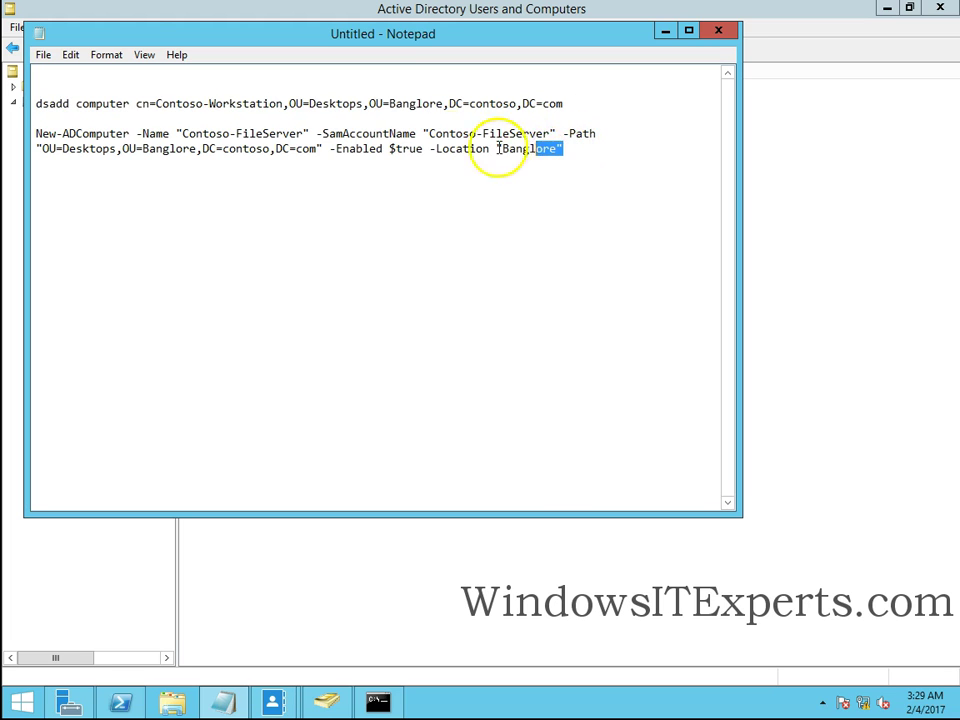
# - Walk through the New-ADComputer command's Contoso-FileServer name, SamAccountName and OU path
pyautogui.moveTo(563, 148); pyautogui.dragTo(46, 133)
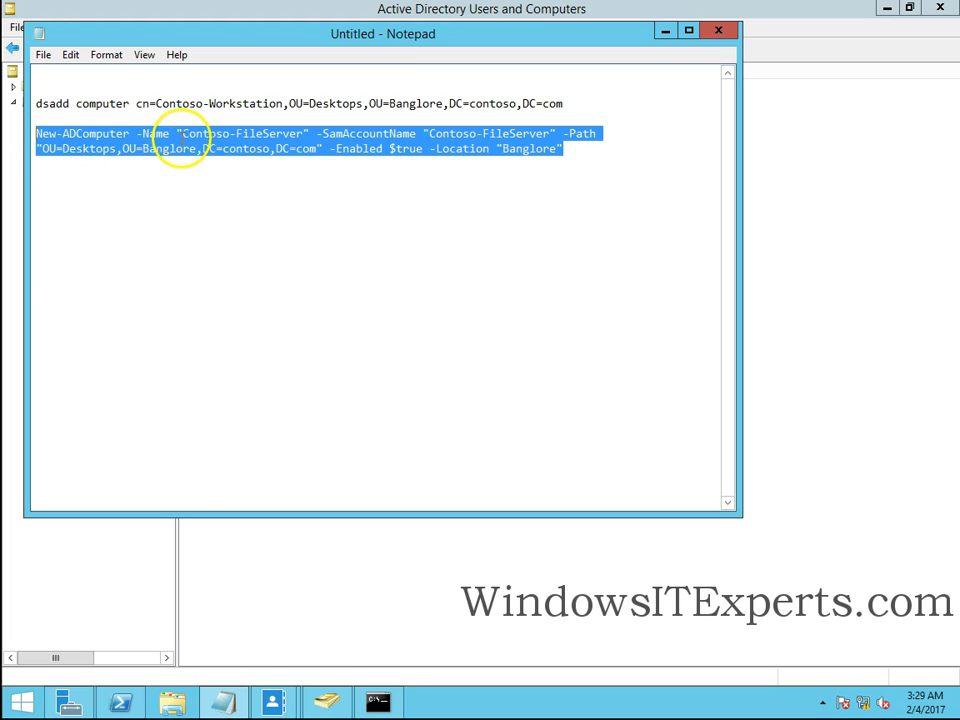
pyautogui.click(197, 150)
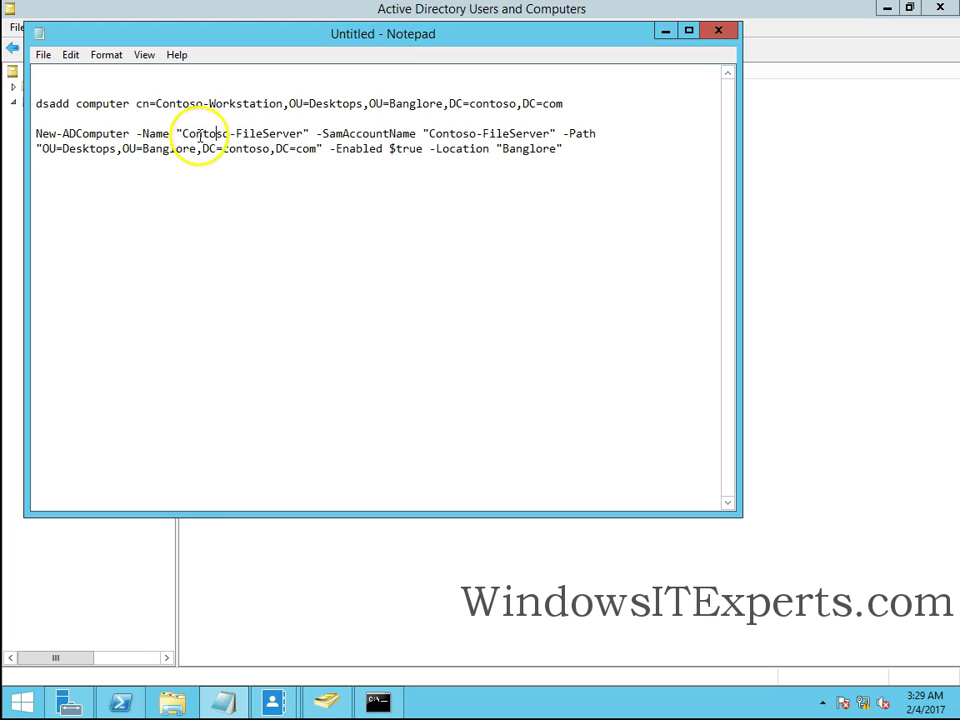
pyautogui.moveTo(187, 134); pyautogui.dragTo(303, 134)
pyautogui.moveTo(455, 134); pyautogui.dragTo(563, 134)
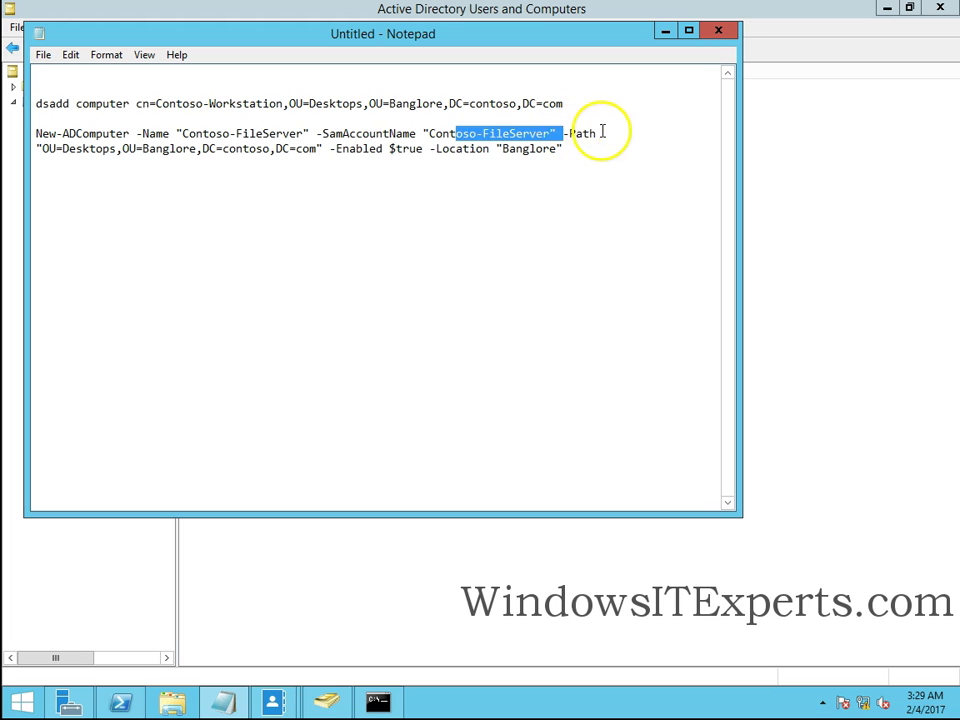
pyautogui.click(602, 132)
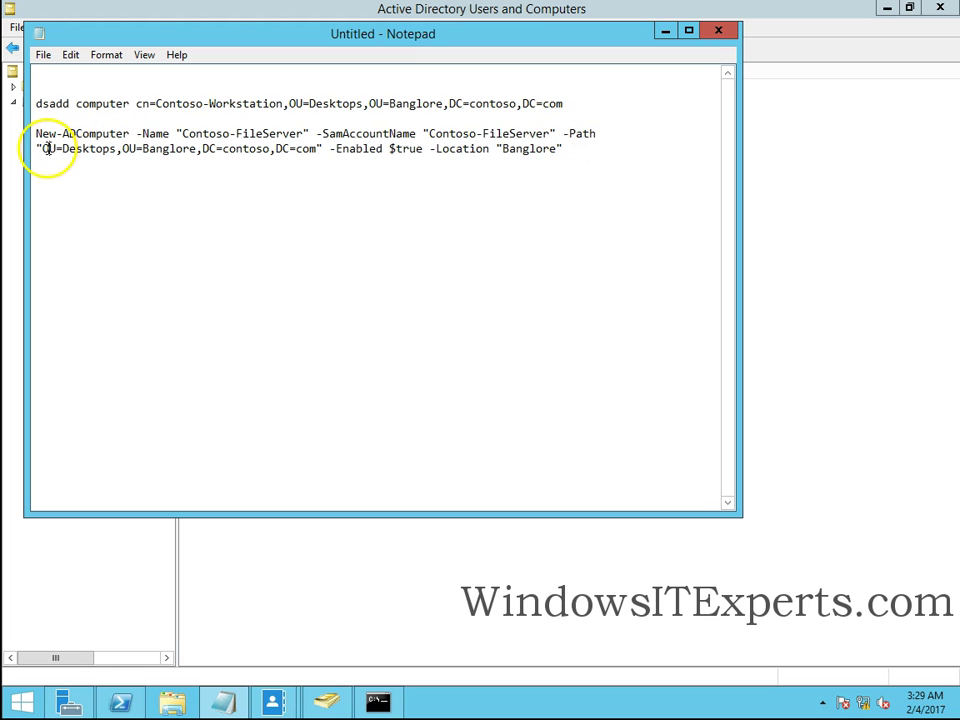
pyautogui.moveTo(42, 148); pyautogui.dragTo(323, 150)
pyautogui.click(429, 148)
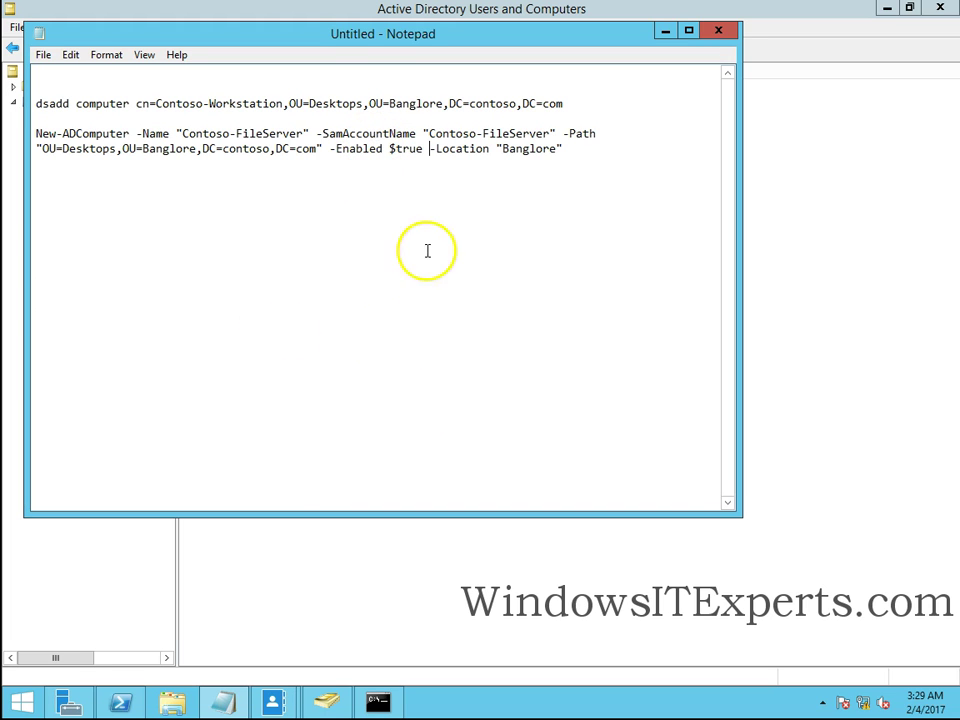
# - Look up the Desktops OU distinguishedName in its Attribute Editor properties
pyautogui.click(360, 589)
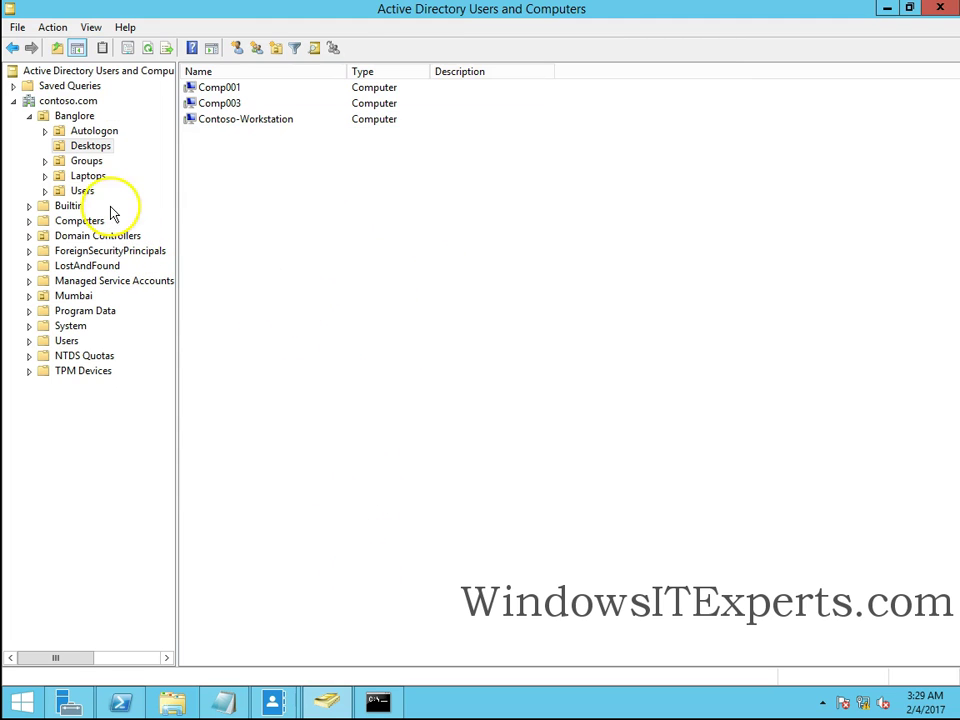
pyautogui.rightClick(92, 146)
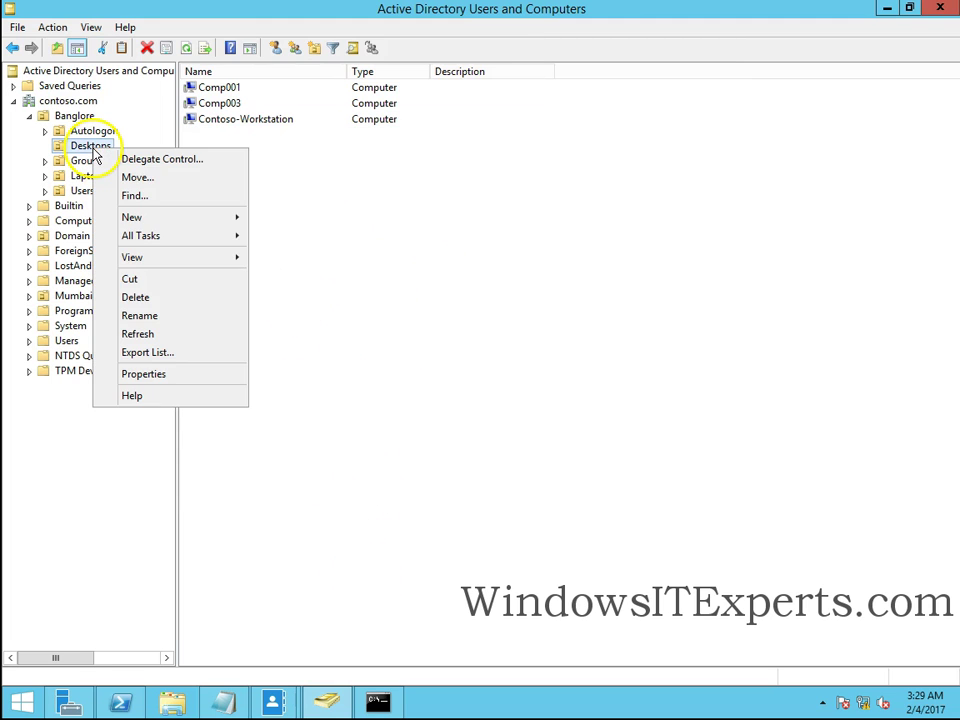
pyautogui.click(165, 373)
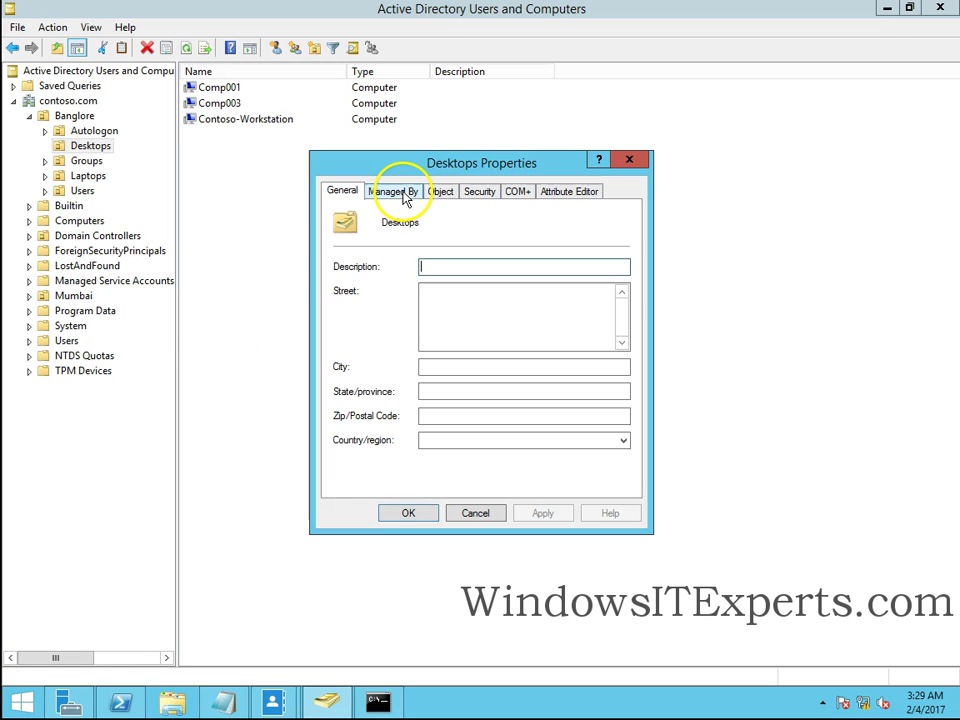
pyautogui.click(578, 191)
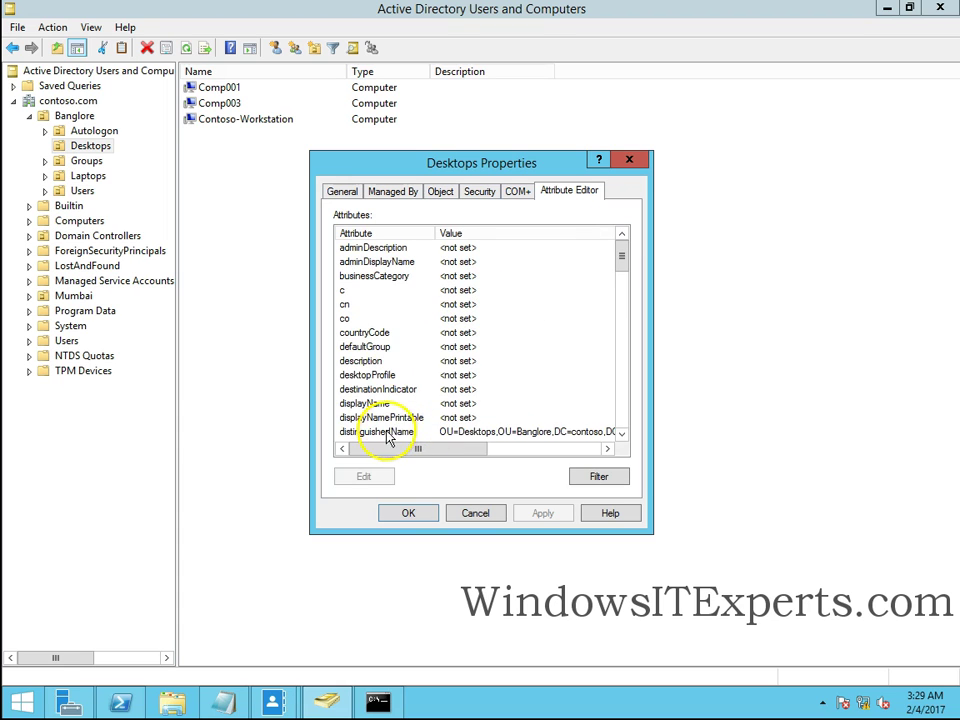
pyautogui.click(388, 434)
pyautogui.scroll(-2, 450, 390)
pyautogui.doubleClick(400, 348)
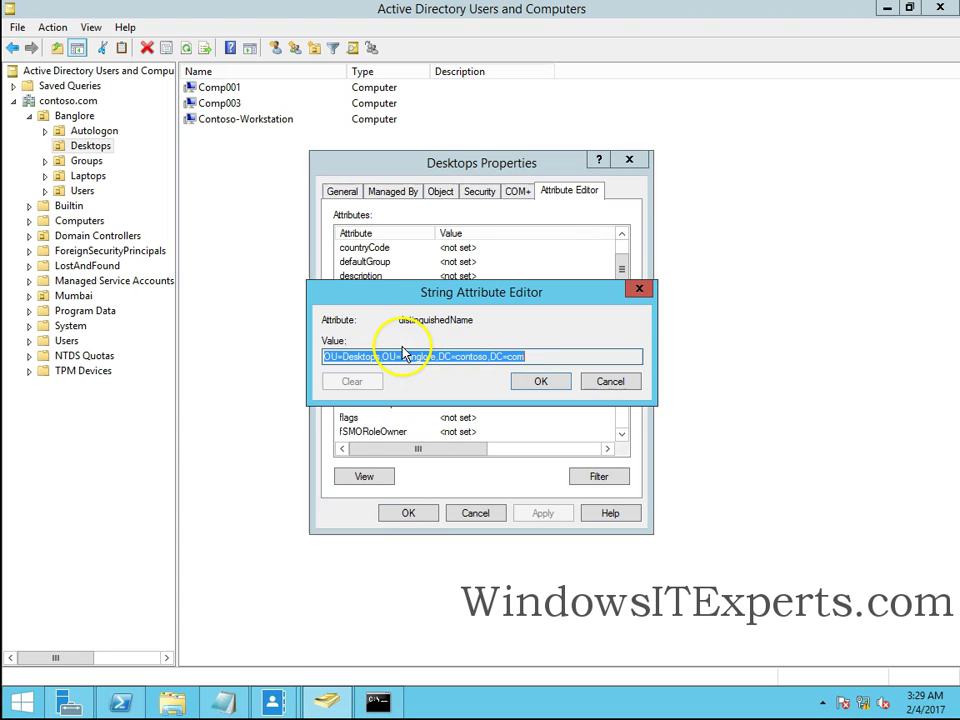
pyautogui.moveTo(541, 356); pyautogui.dragTo(268, 358)
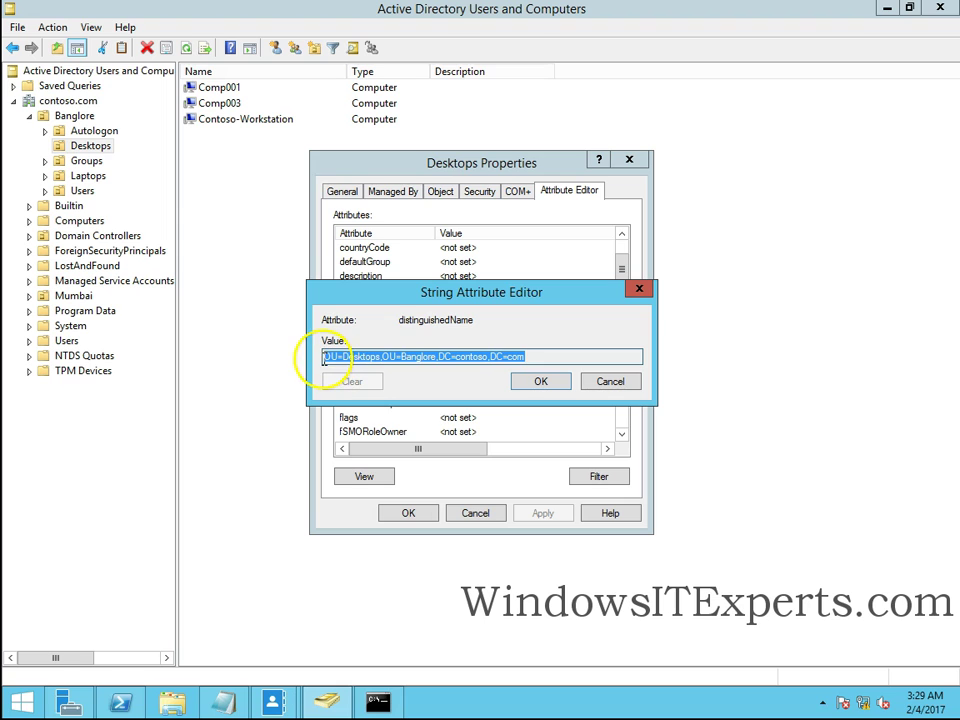
# - Compare it with the OU path in the Notepad PowerShell command
pyautogui.click(224, 702)
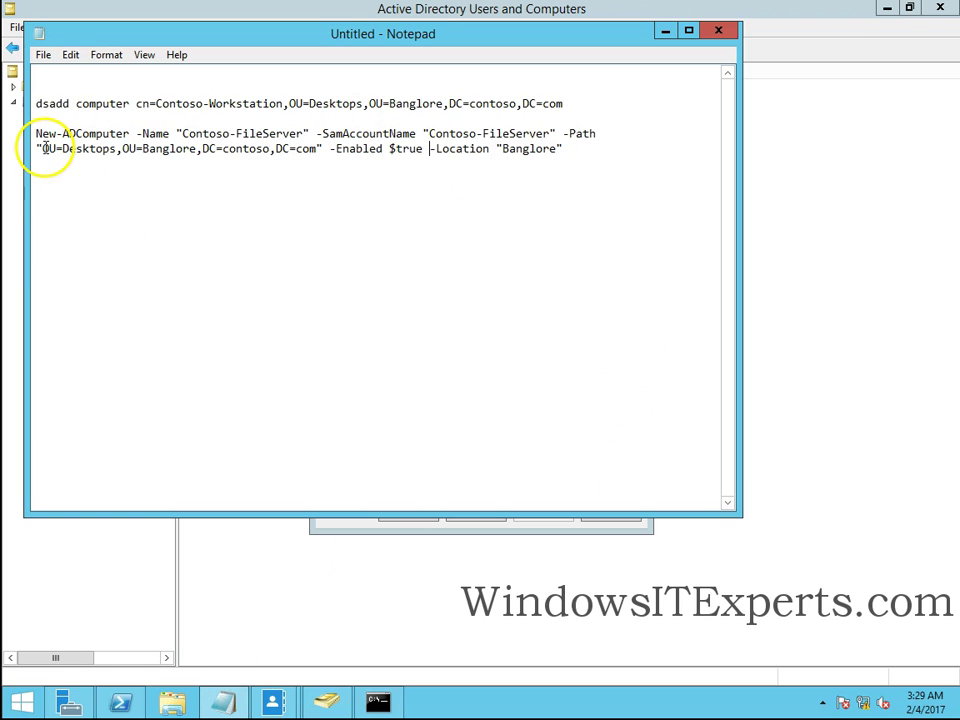
pyautogui.moveTo(43, 148); pyautogui.dragTo(300, 150)
pyautogui.click(259, 148)
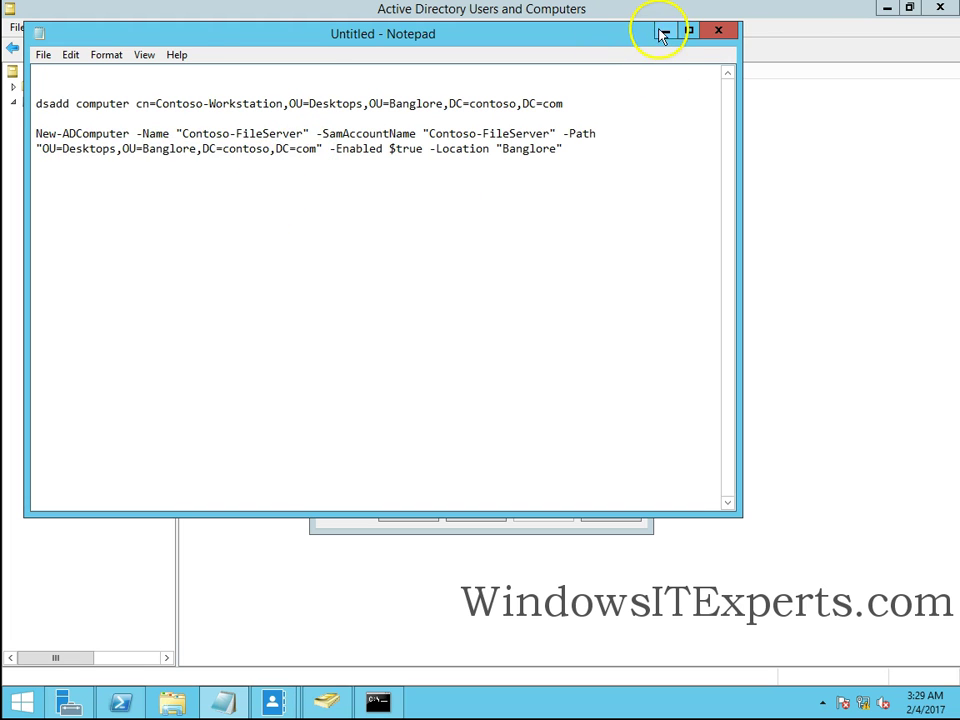
pyautogui.click(662, 33)
# - Close the attribute editor and Desktops properties, leaving Advanced Features enabled
pyautogui.click(612, 382)
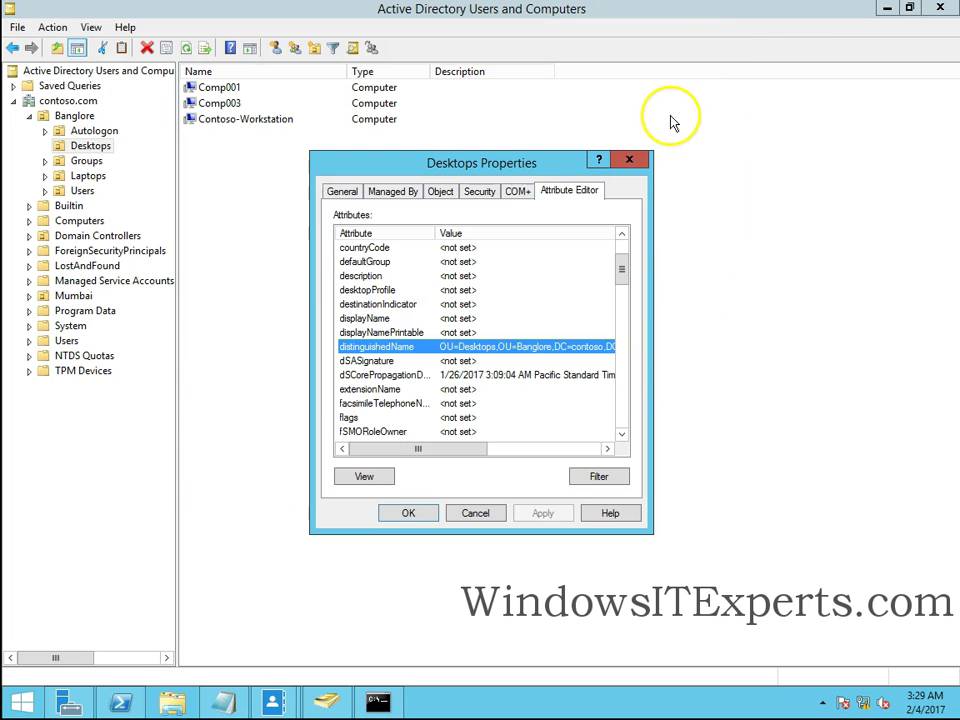
pyautogui.click(628, 161)
pyautogui.click(52, 28)
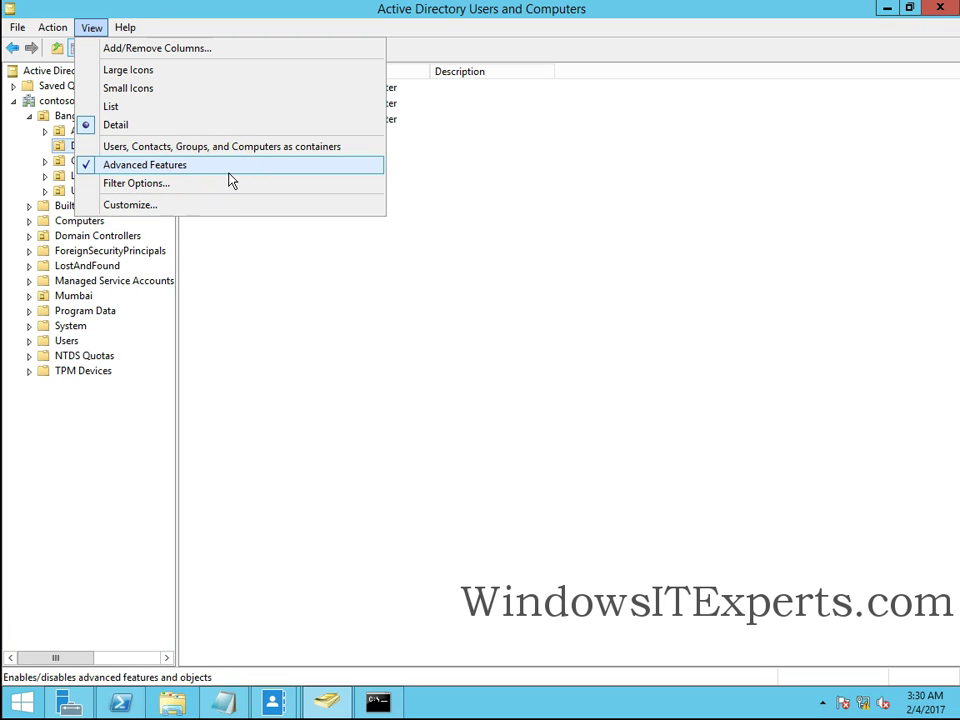
pyautogui.click(494, 223)
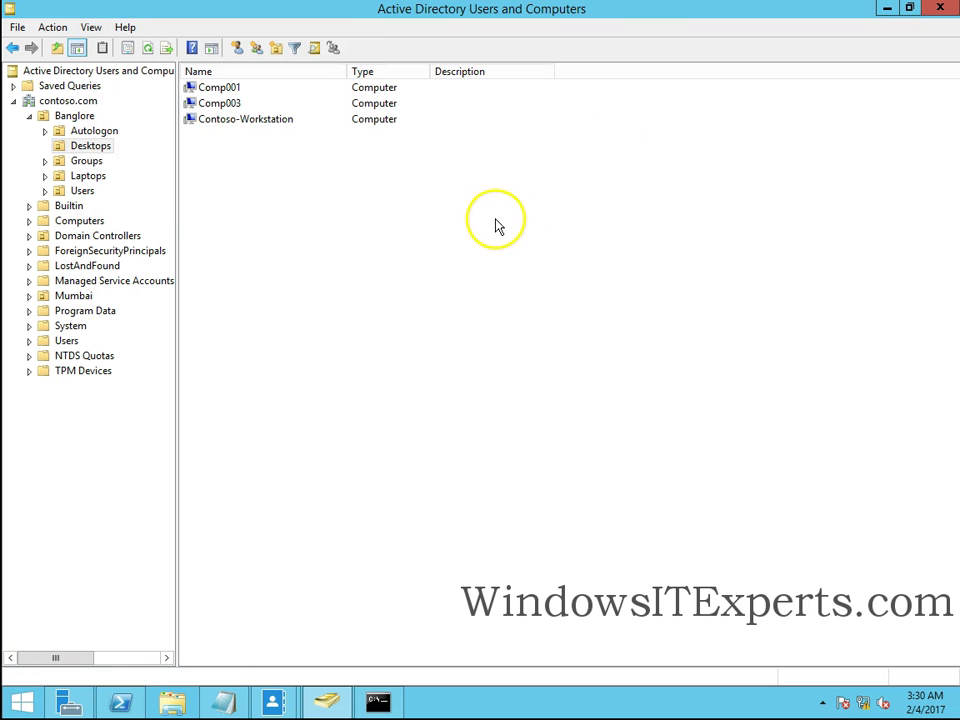
# - Copy the Contoso-FileServer New-ADComputer command from Notepad and run it in PowerShell
pyautogui.click(224, 703)
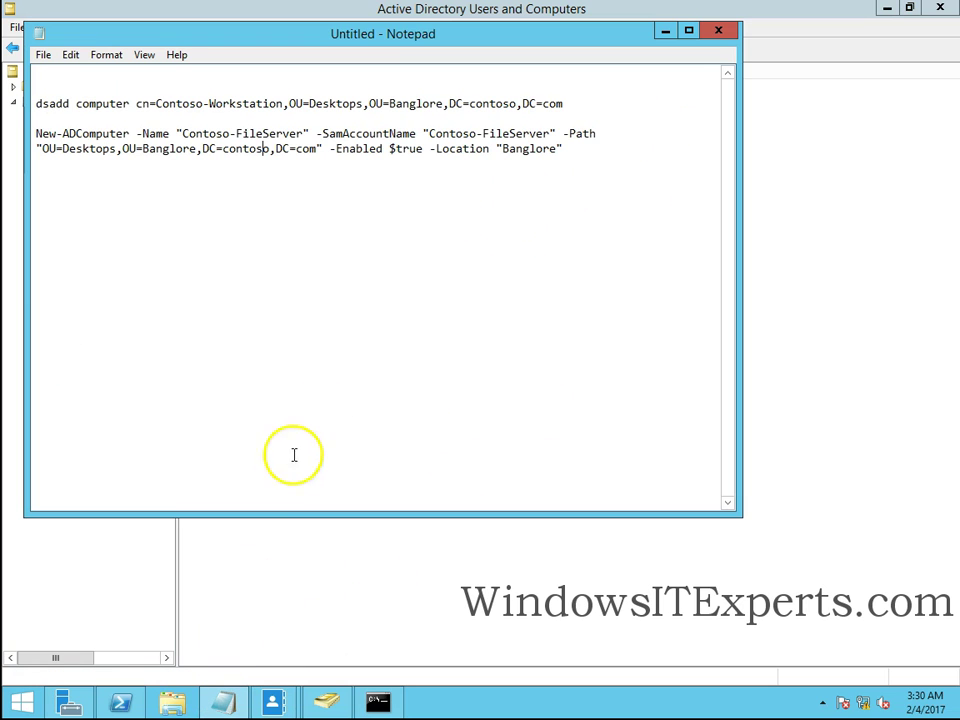
pyautogui.moveTo(568, 150); pyautogui.dragTo(36, 133)
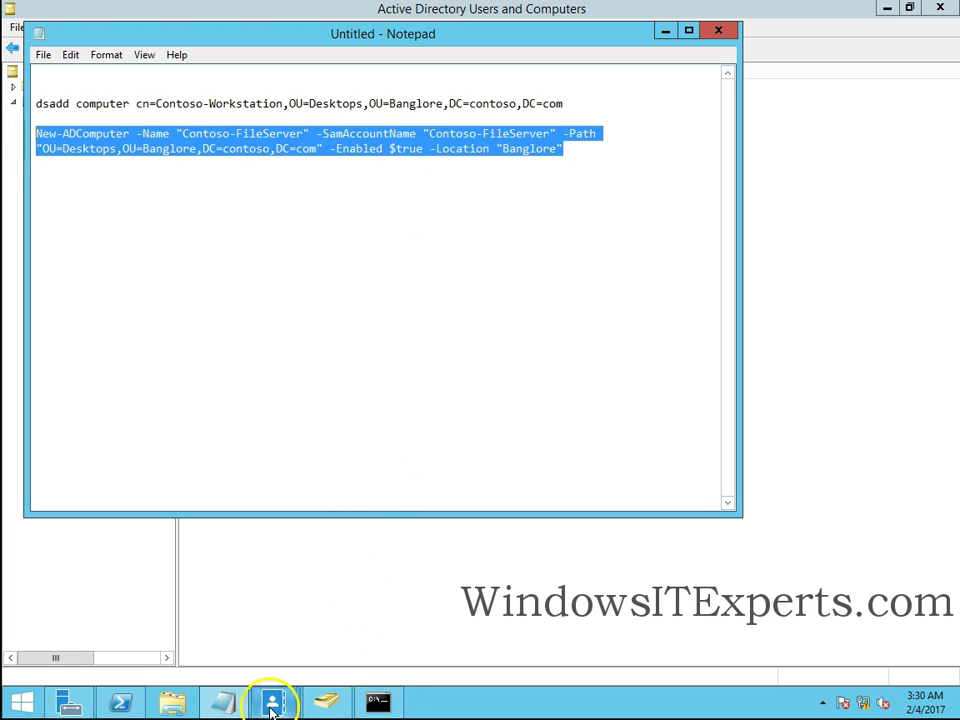
pyautogui.click(120, 703)
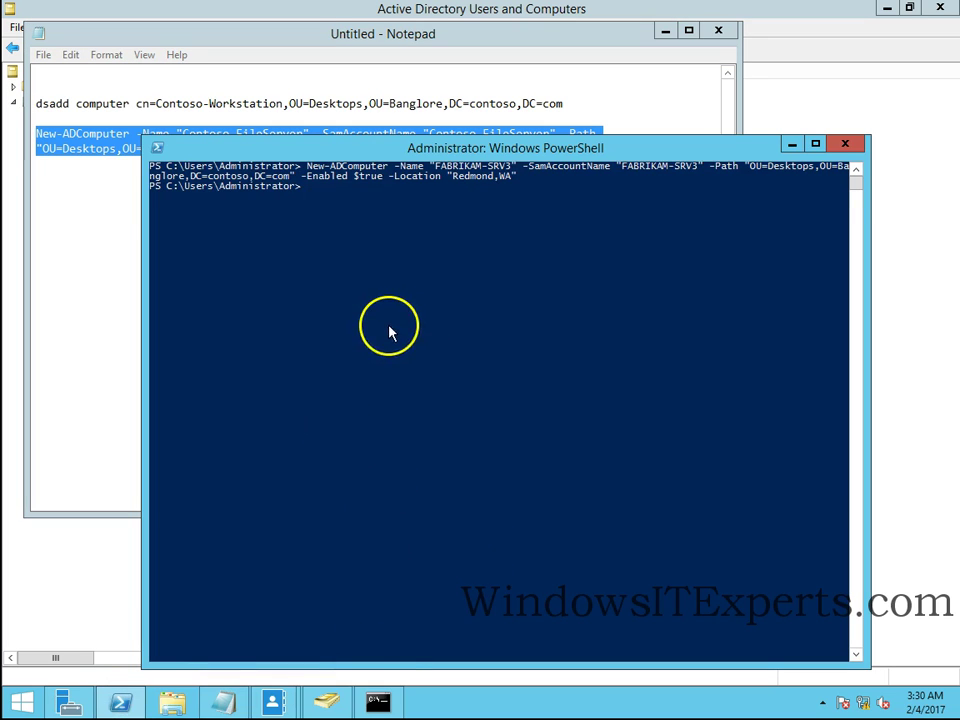
pyautogui.rightClick(347, 320)
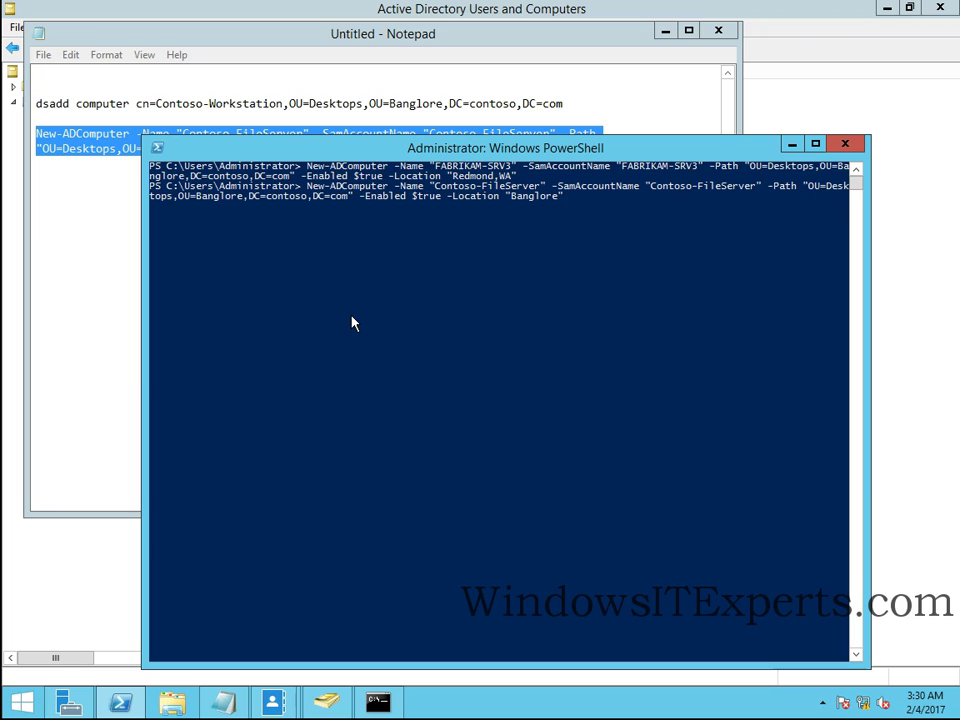
pyautogui.press('Return')
pyautogui.click(428, 311)
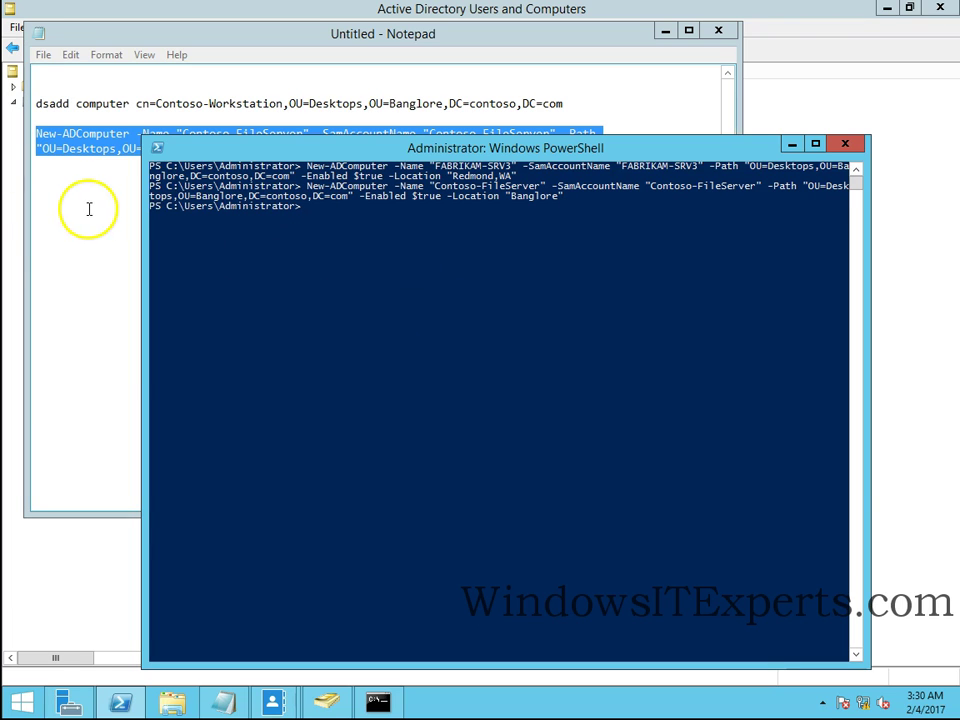
# - Refresh the Desktops OU and select the new Contoso-FileServer computer account
pyautogui.click(90, 148)
pyautogui.click(760, 130)
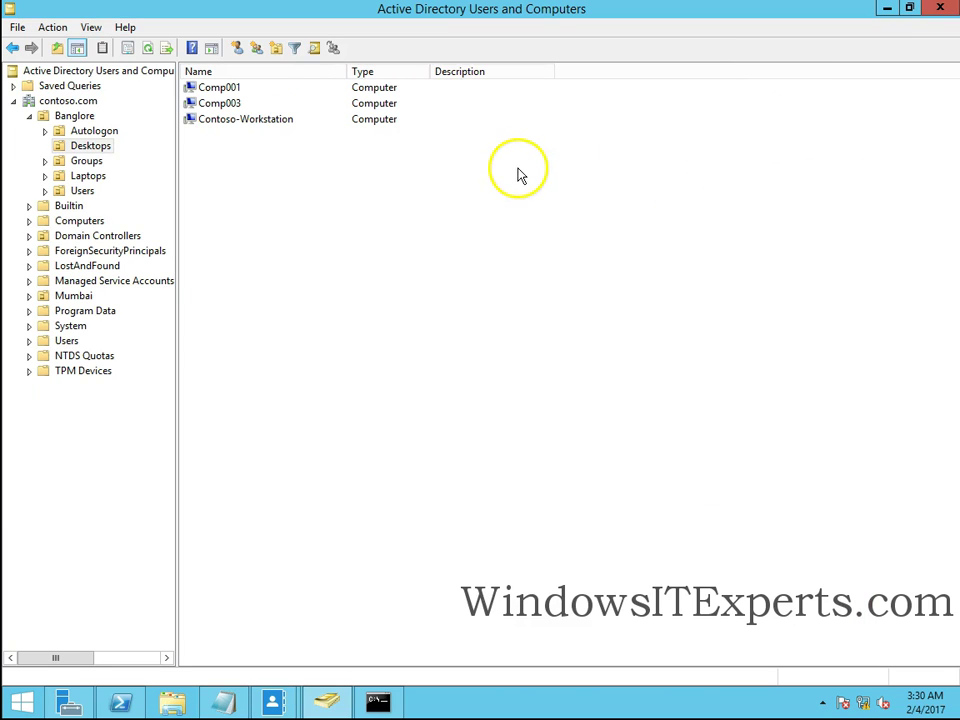
pyautogui.click(149, 50)
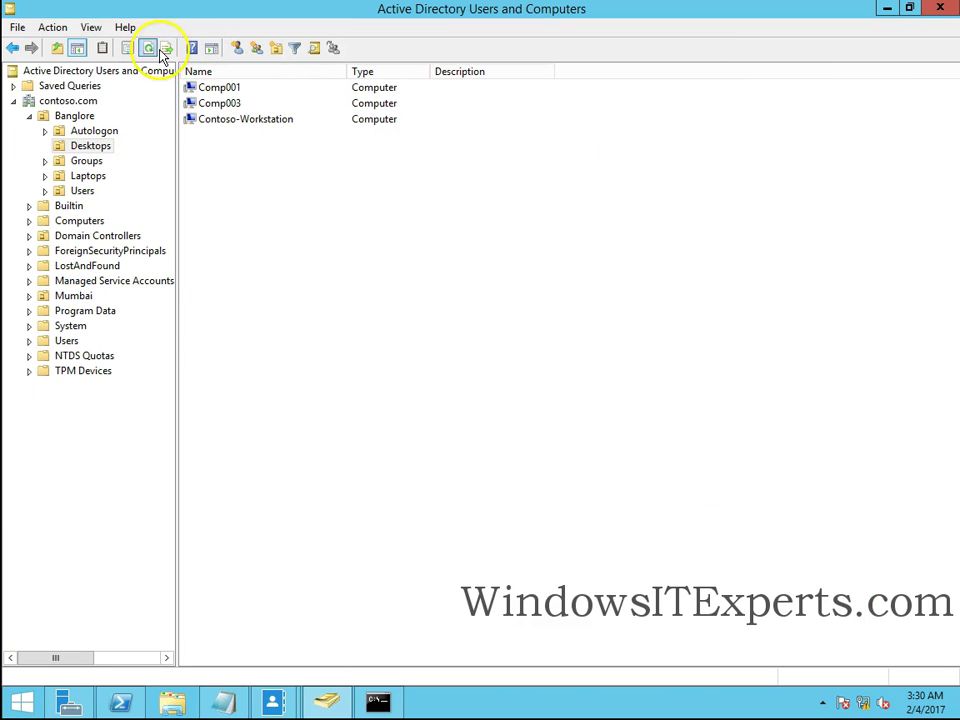
pyautogui.click(248, 121)
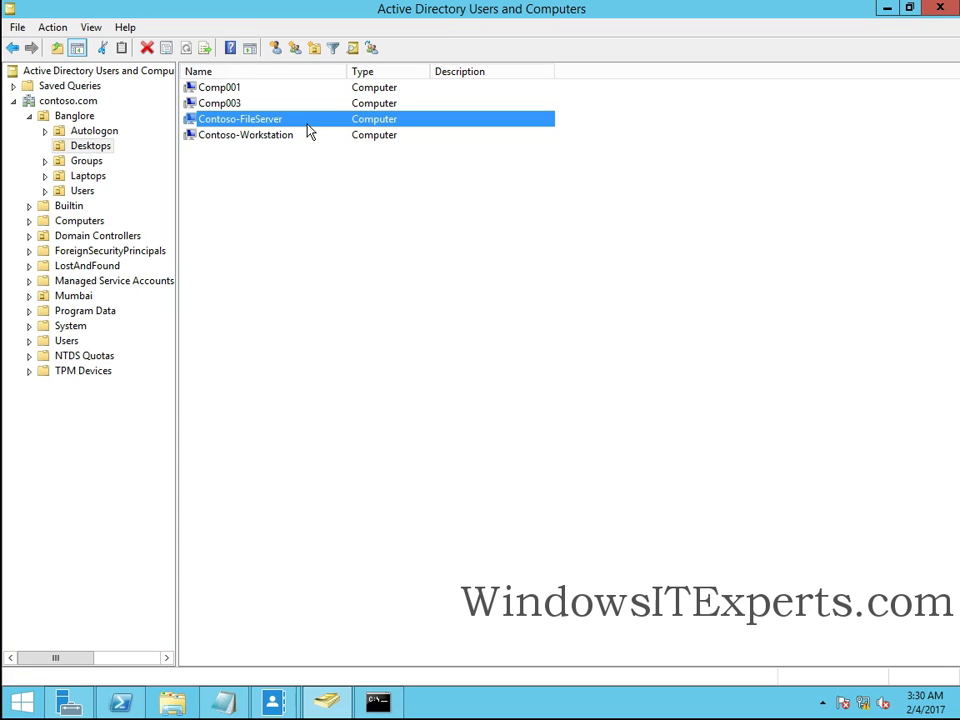
# - Walk through the New-ADComputer command in Notepad, pointing out its -Path domain parameter
pyautogui.click(223, 705)
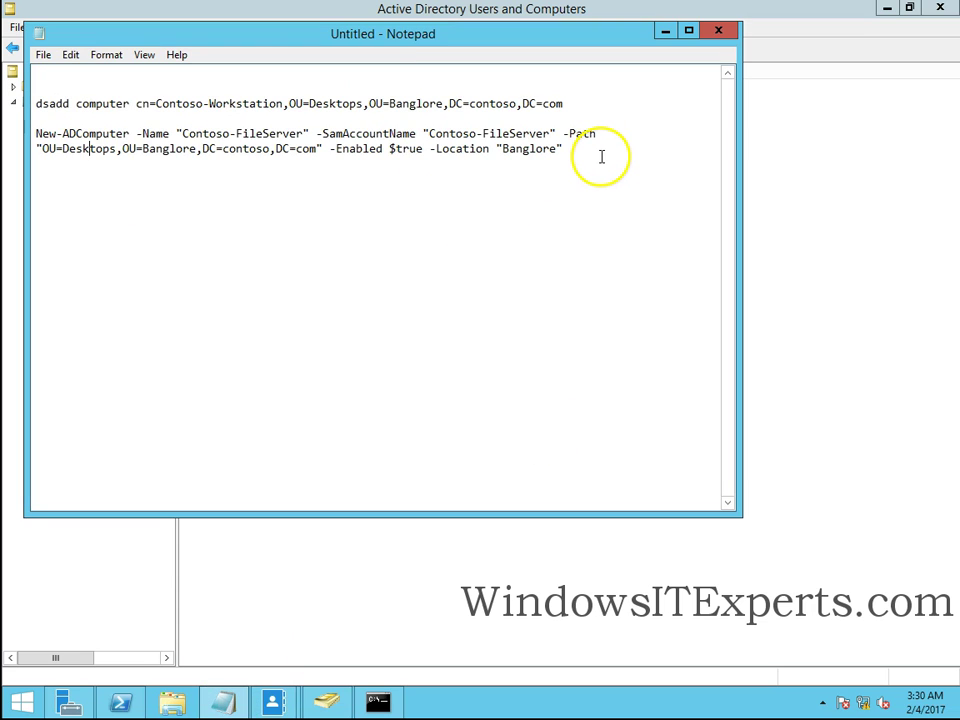
pyautogui.moveTo(579, 152); pyautogui.dragTo(27, 133)
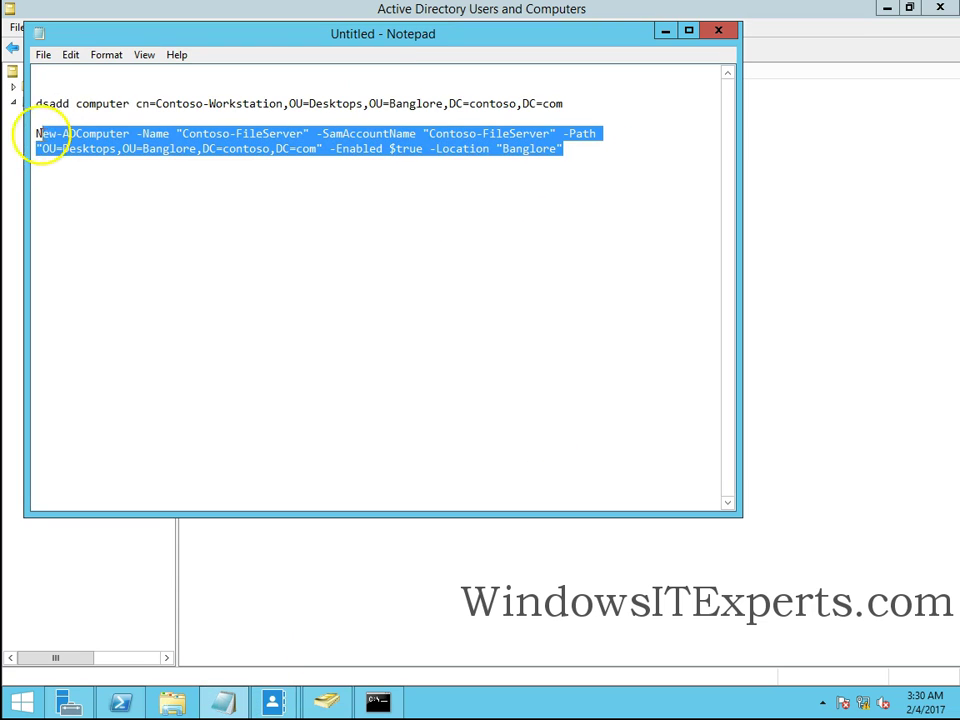
pyautogui.click(181, 152)
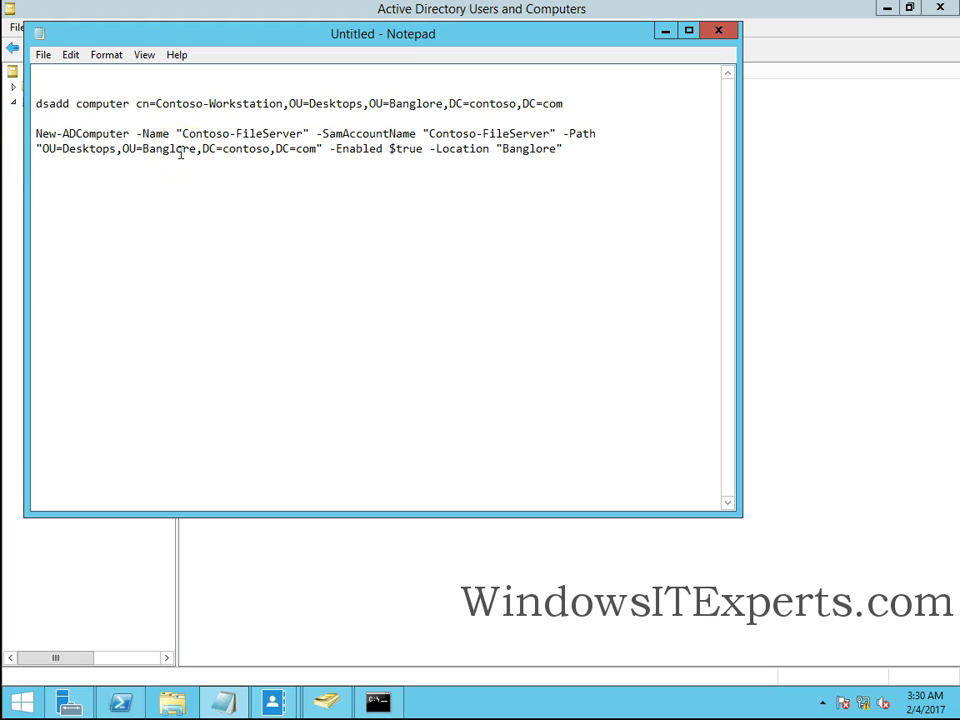
pyautogui.click(222, 150)
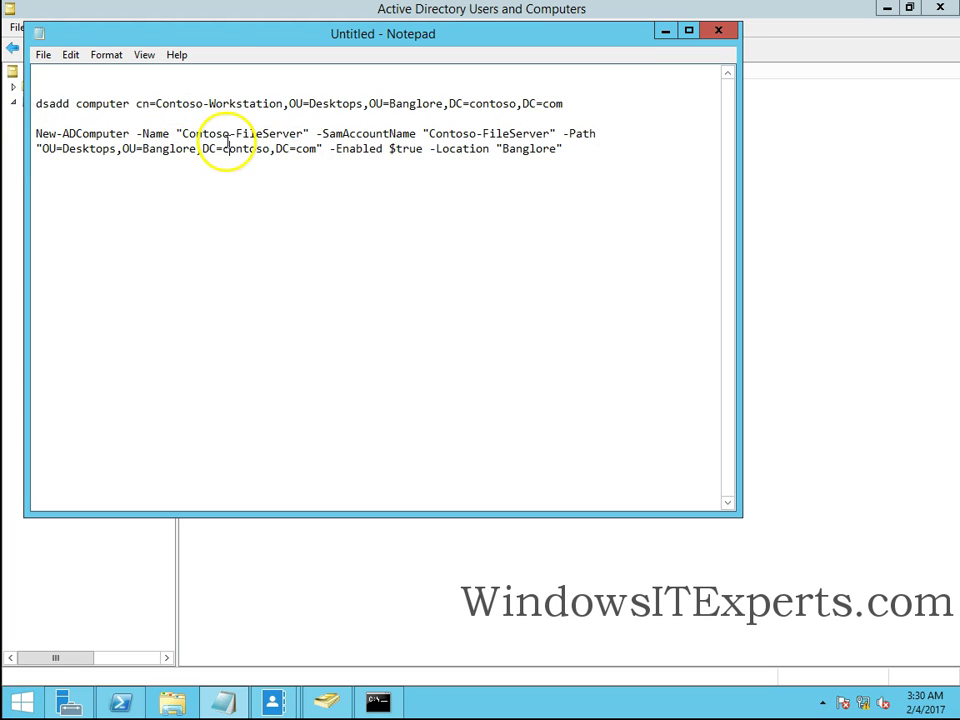
pyautogui.click(320, 136)
pyautogui.click(430, 149)
pyautogui.click(510, 134)
pyautogui.click(604, 134)
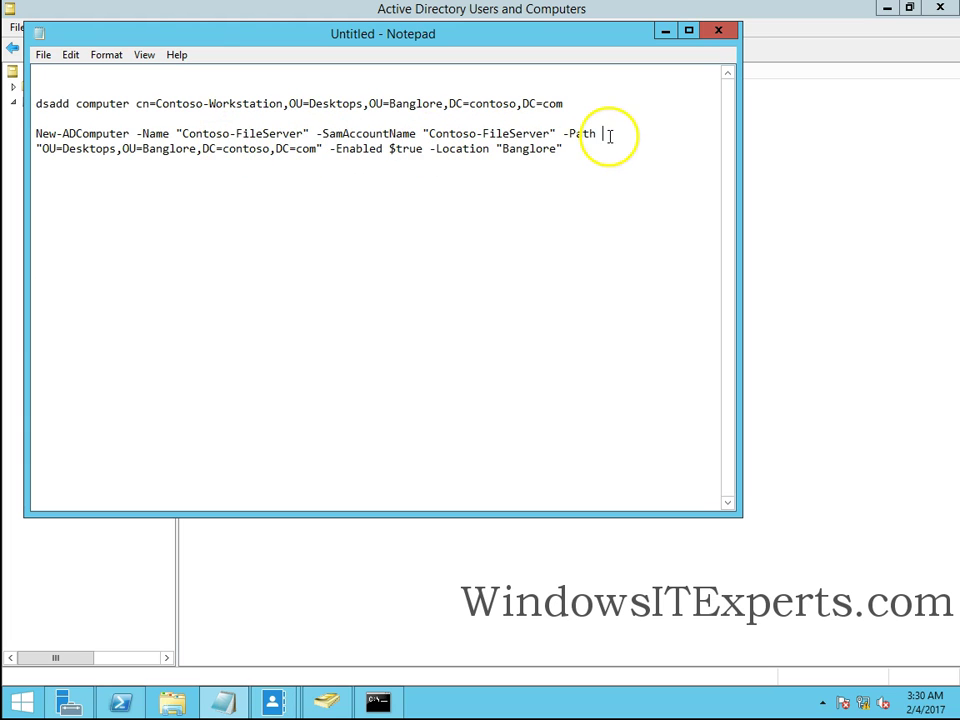
pyautogui.moveTo(576, 152); pyautogui.dragTo(38, 127)
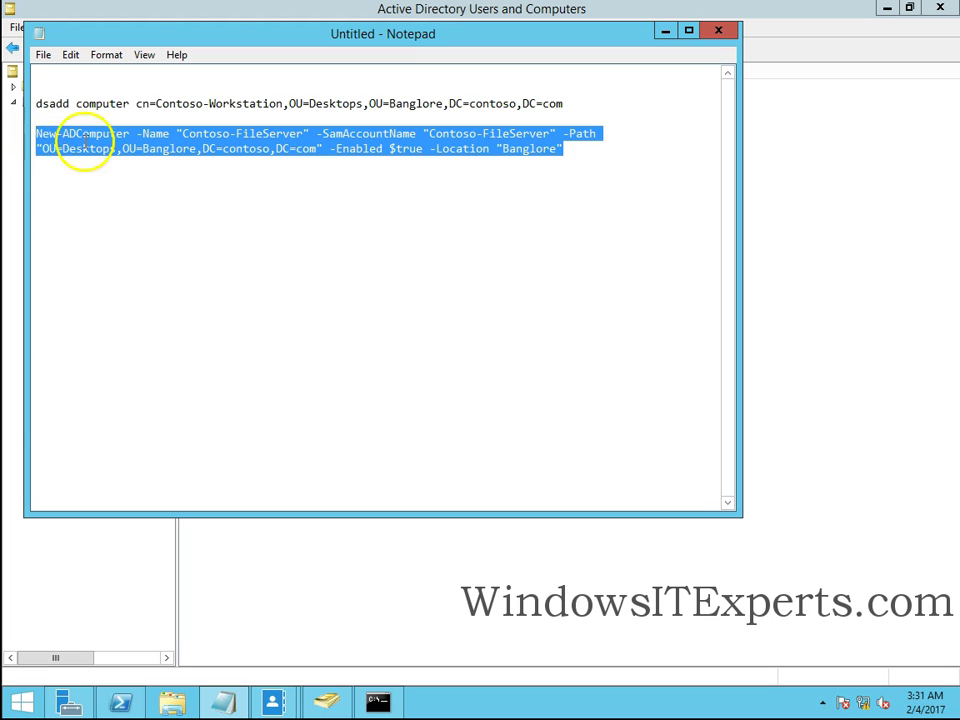
pyautogui.click(137, 149)
# - Highlight the dsadd and New-ADComputer lines in turn to compare them
pyautogui.moveTo(631, 165); pyautogui.dragTo(40, 105)
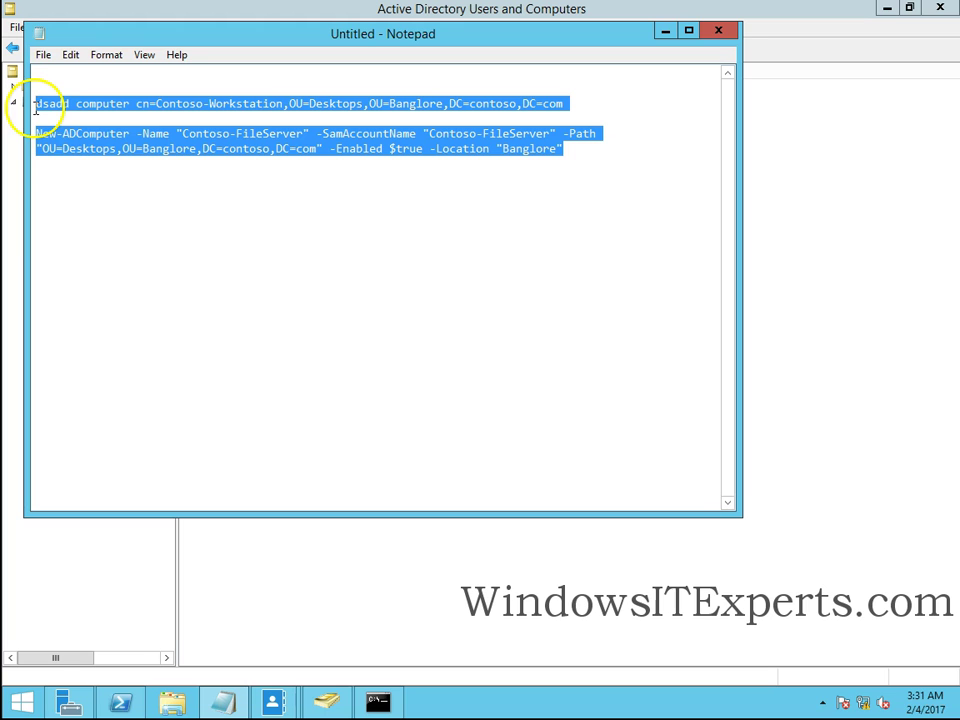
pyautogui.moveTo(590, 158); pyautogui.dragTo(32, 130)
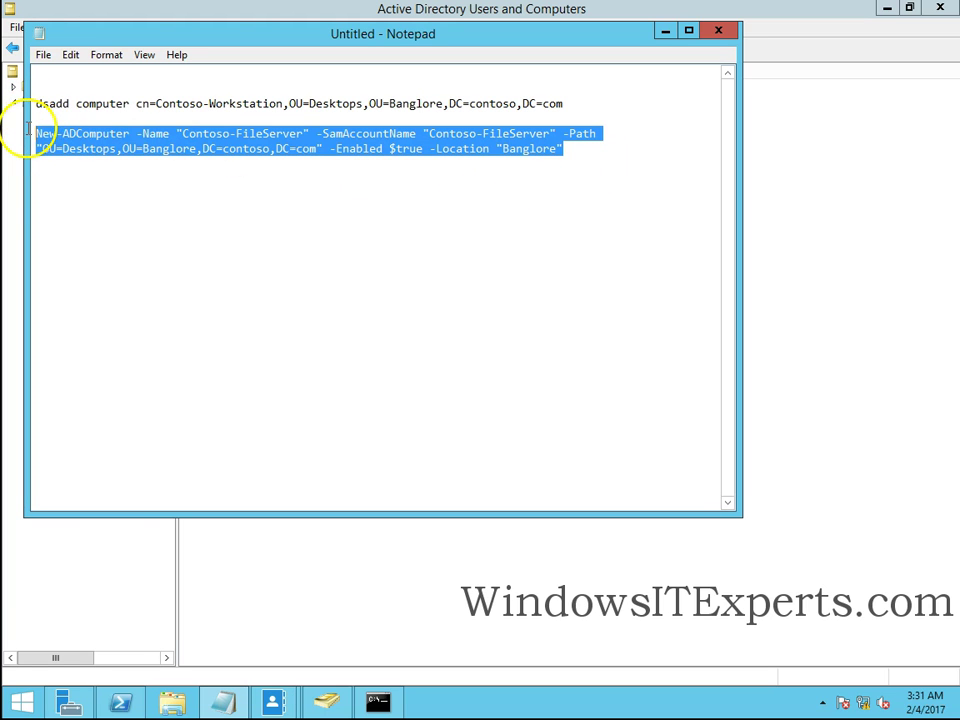
pyautogui.click(285, 150)
pyautogui.moveTo(572, 150); pyautogui.dragTo(33, 112)
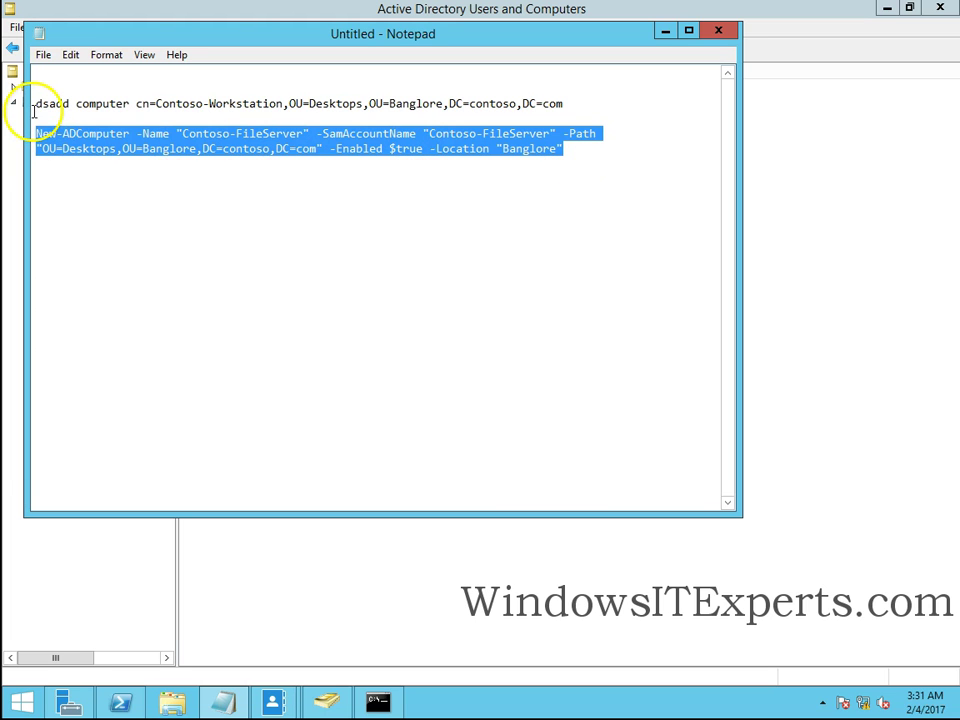
pyautogui.click(373, 149)
pyautogui.moveTo(566, 104)
pyautogui.mouseDown()
pyautogui.moveTo(190, 93)
pyautogui.moveTo(36, 107)
pyautogui.mouseUp()
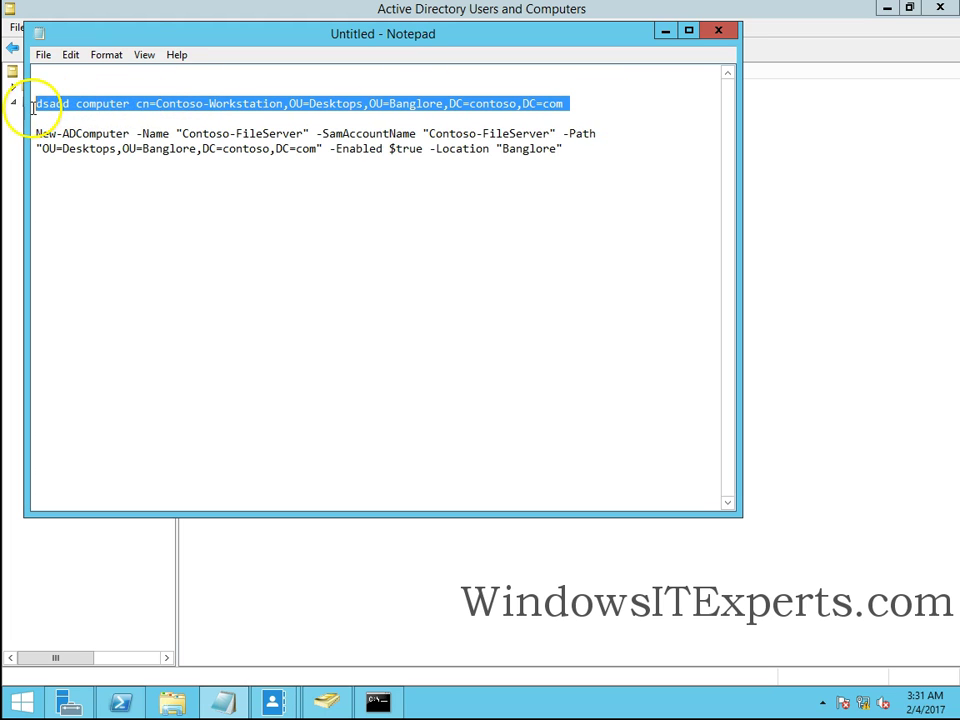
pyautogui.moveTo(568, 150); pyautogui.dragTo(40, 135)
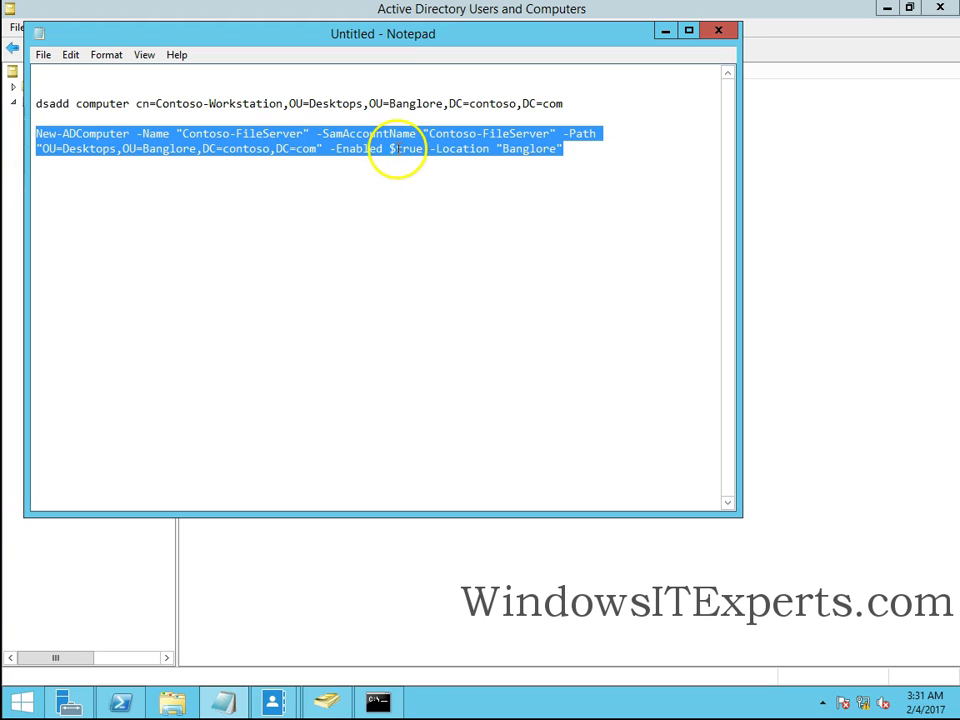
pyautogui.click(585, 154)
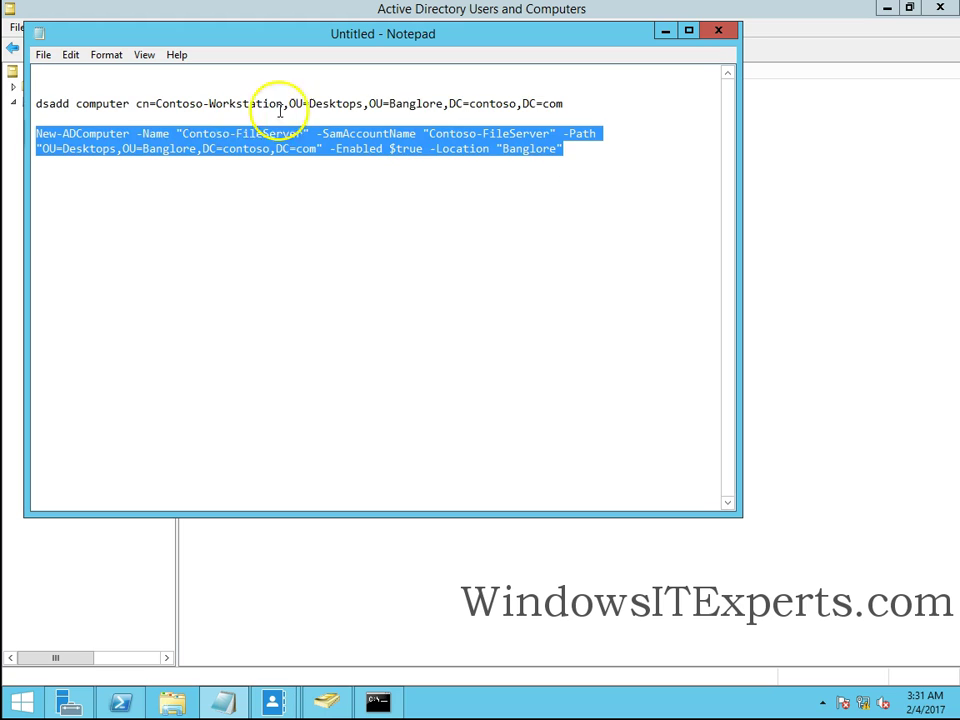
pyautogui.moveTo(583, 151); pyautogui.dragTo(24, 92)
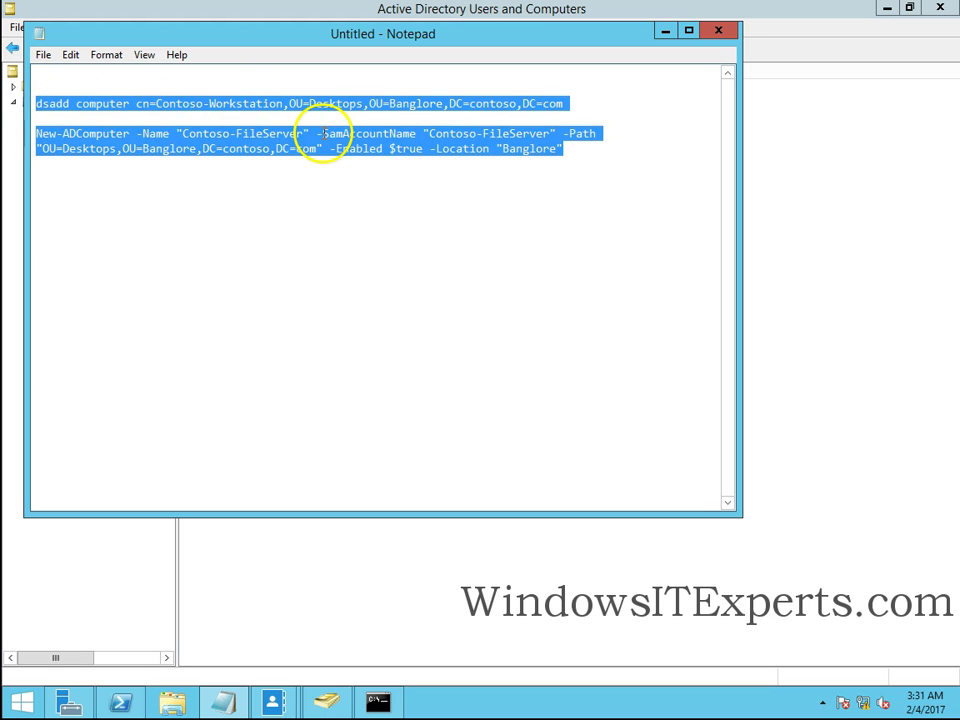